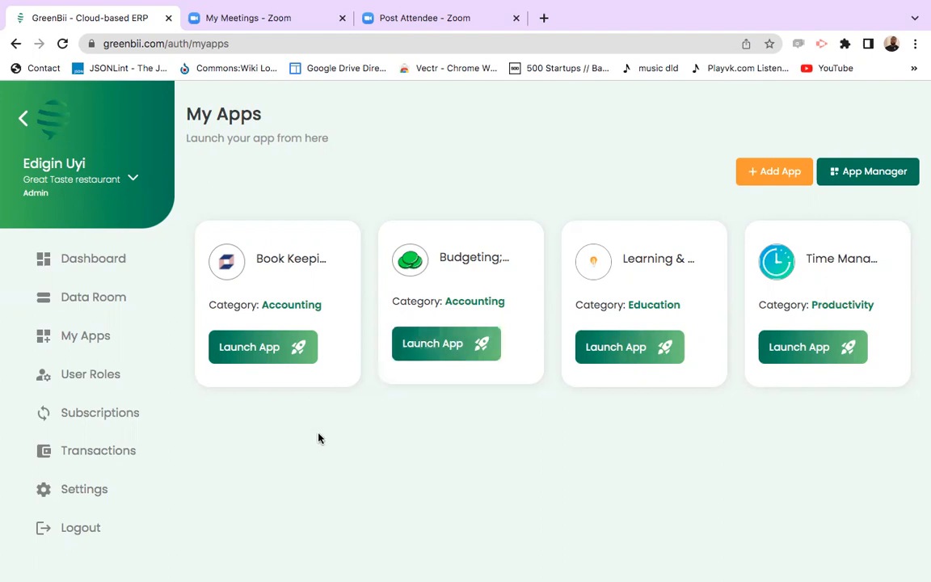
Launch the Book Keeping app and start a new product in its inventory
{"action": "left_click", "coordinate": [254, 348]}
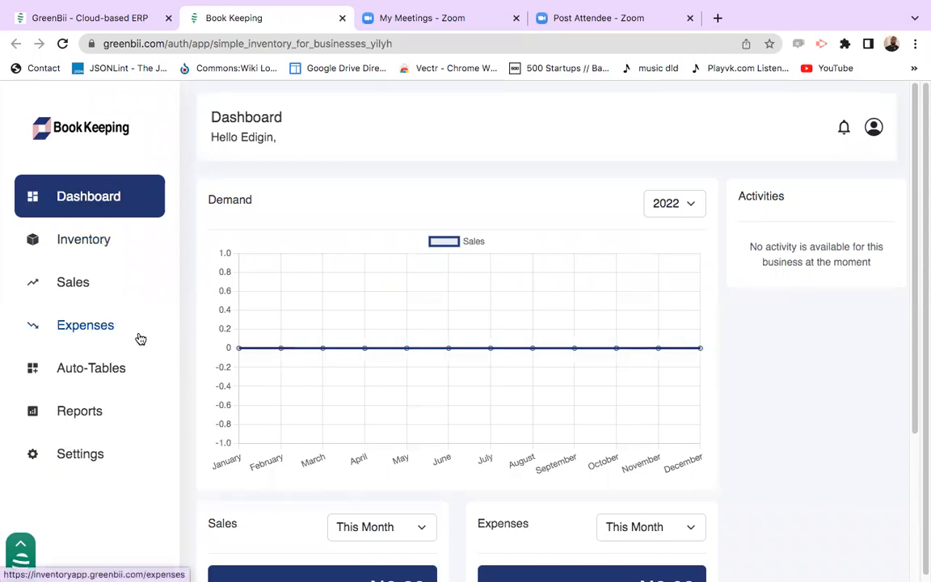
{"action": "left_click", "coordinate": [79, 243]}
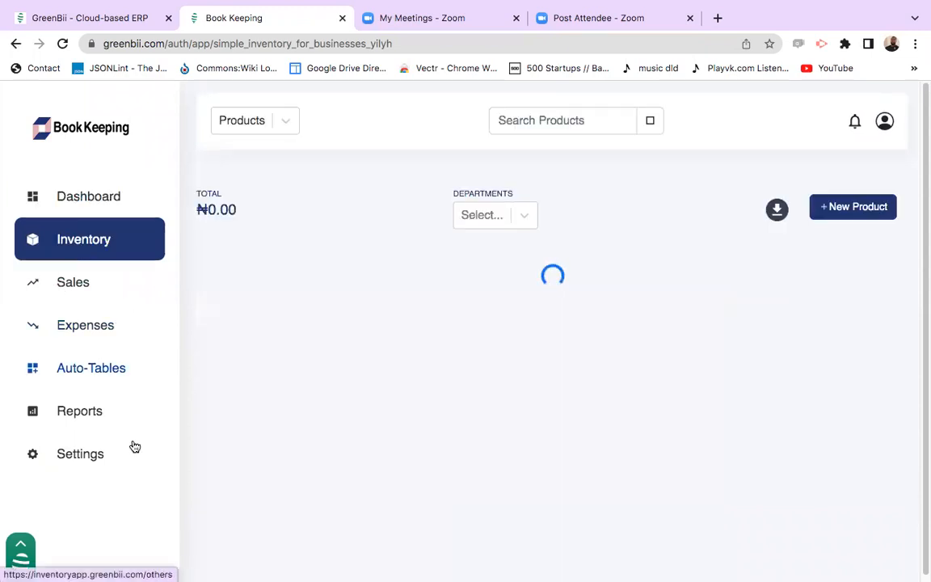
{"action": "left_click", "coordinate": [854, 208]}
Name the new product Sugar and create the category FMCG for it
{"action": "left_click", "coordinate": [367, 349]}
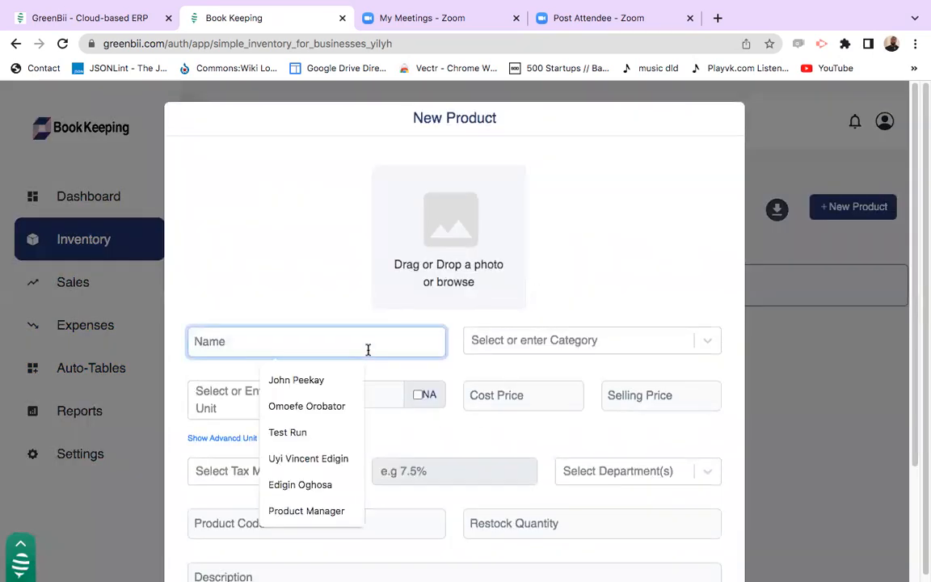
{"action": "type", "text": "Sugar"}
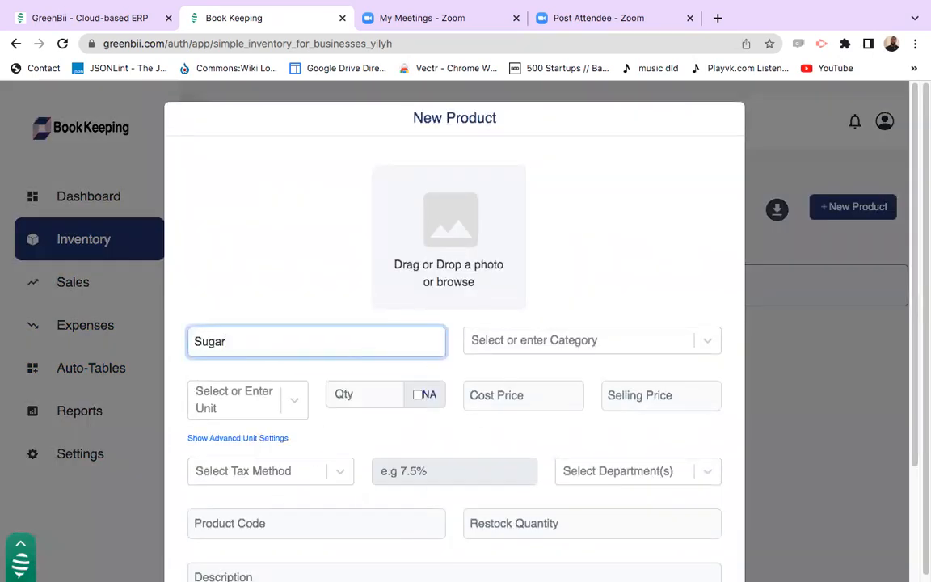
{"action": "left_click", "coordinate": [640, 345]}
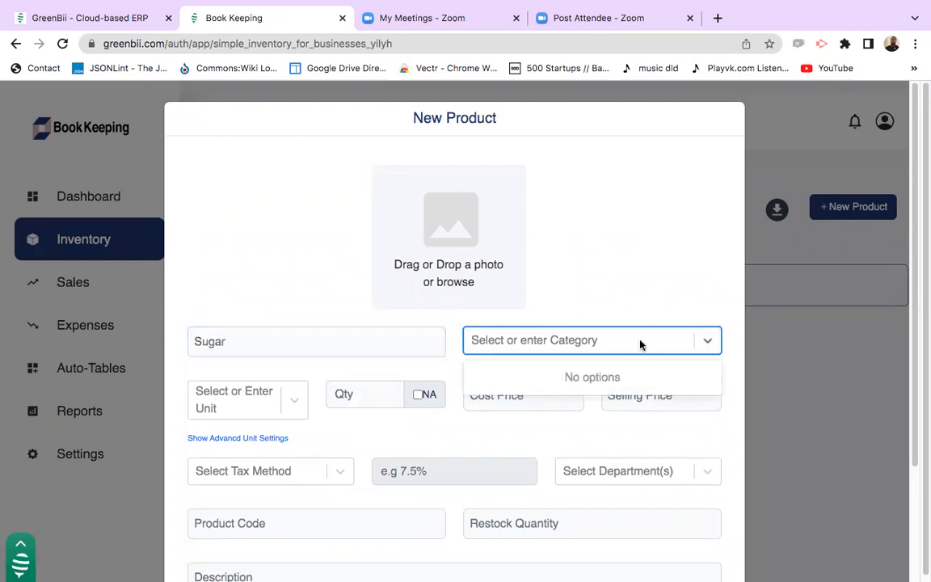
{"action": "type", "text": "FMCG"}
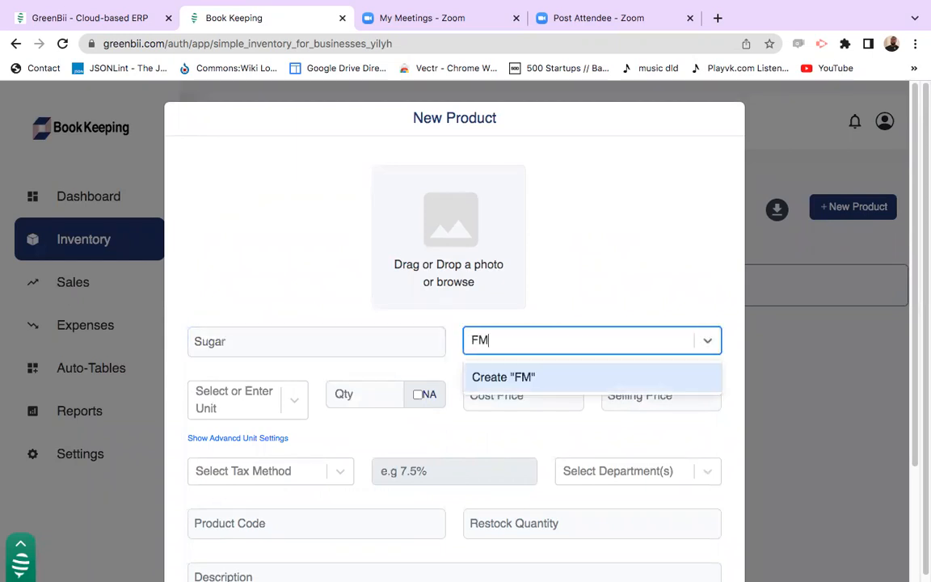
{"action": "left_click", "coordinate": [630, 379]}
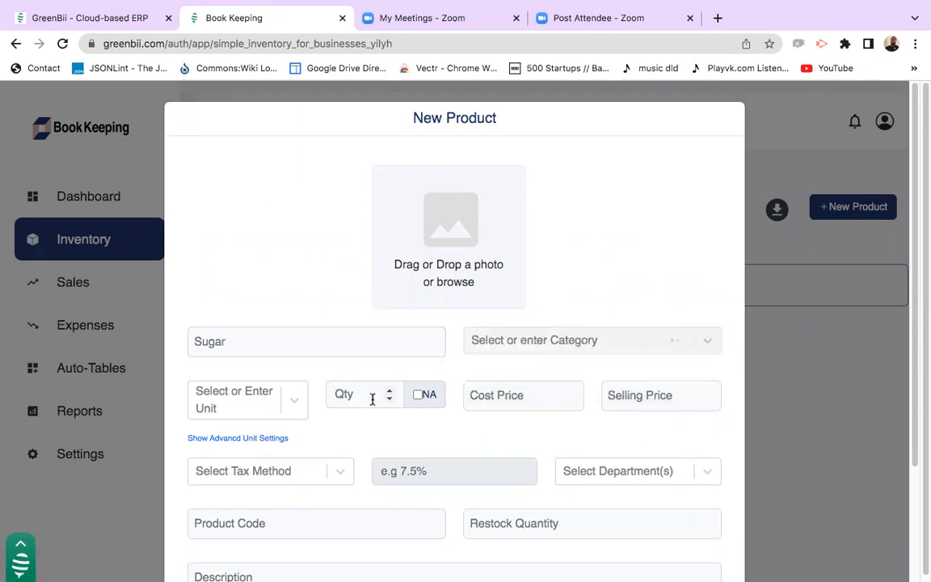
Set the product's unit to Packs, quantity to 200, cost price to 20000 and selling price to 3000
{"action": "left_click", "coordinate": [209, 408]}
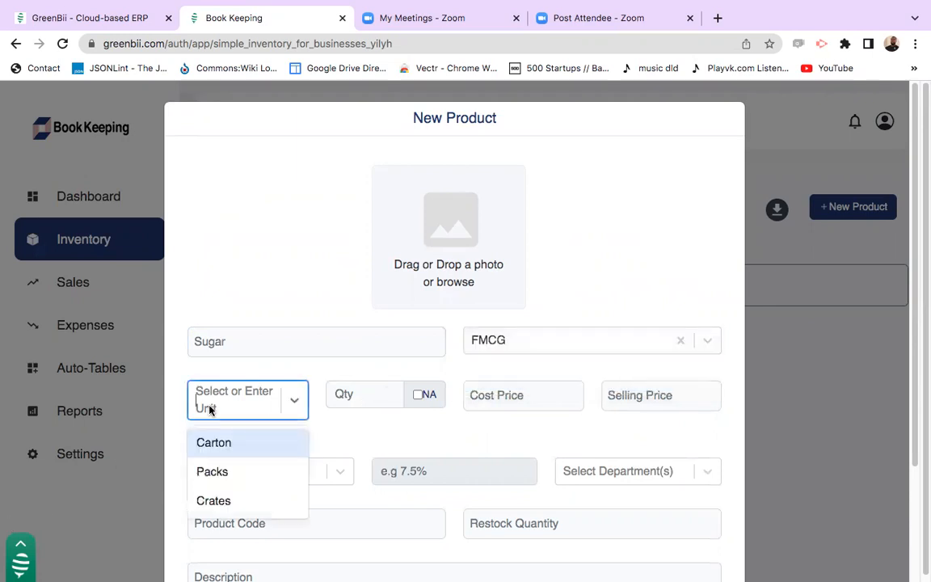
{"action": "left_click", "coordinate": [223, 470]}
{"action": "left_click", "coordinate": [351, 388]}
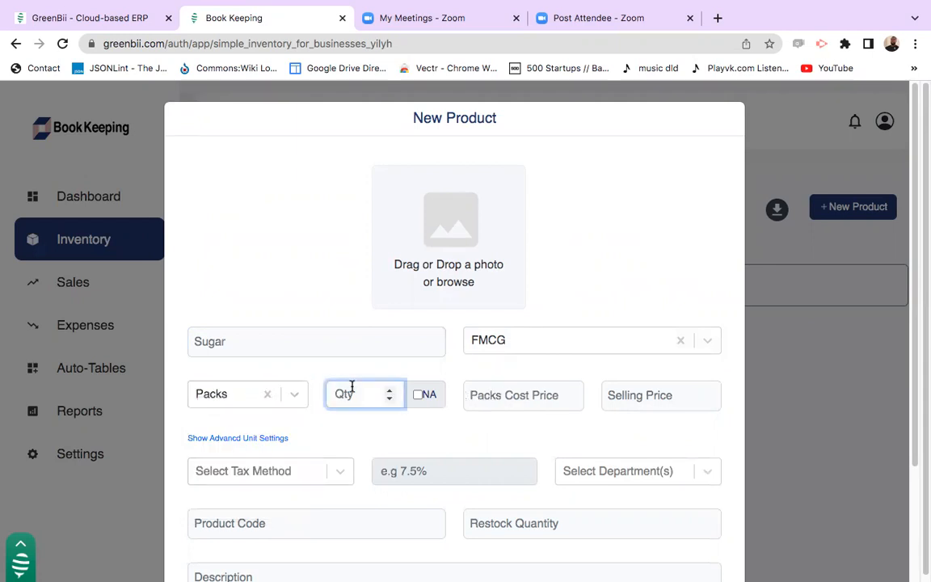
{"action": "type", "text": "200"}
{"action": "left_click", "coordinate": [501, 393]}
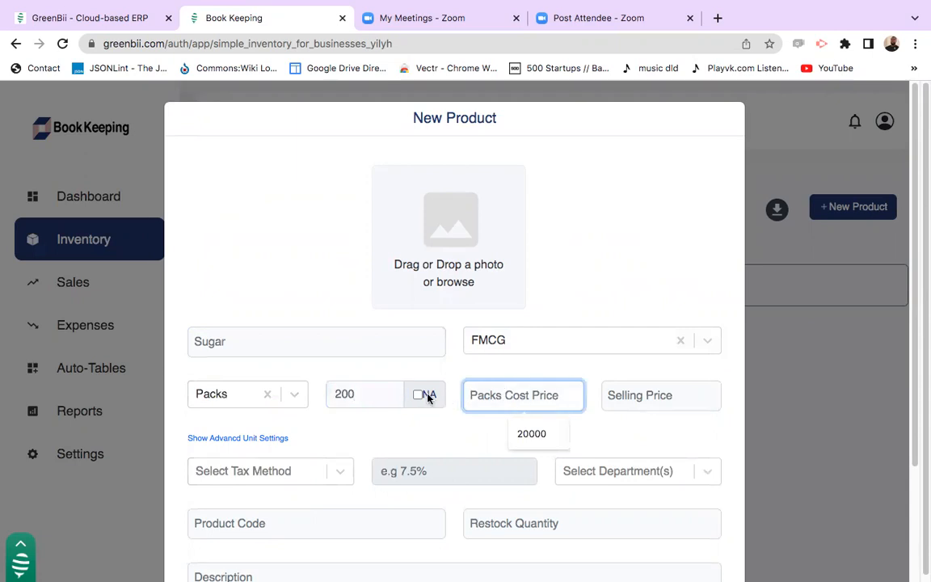
{"action": "left_click", "coordinate": [533, 434]}
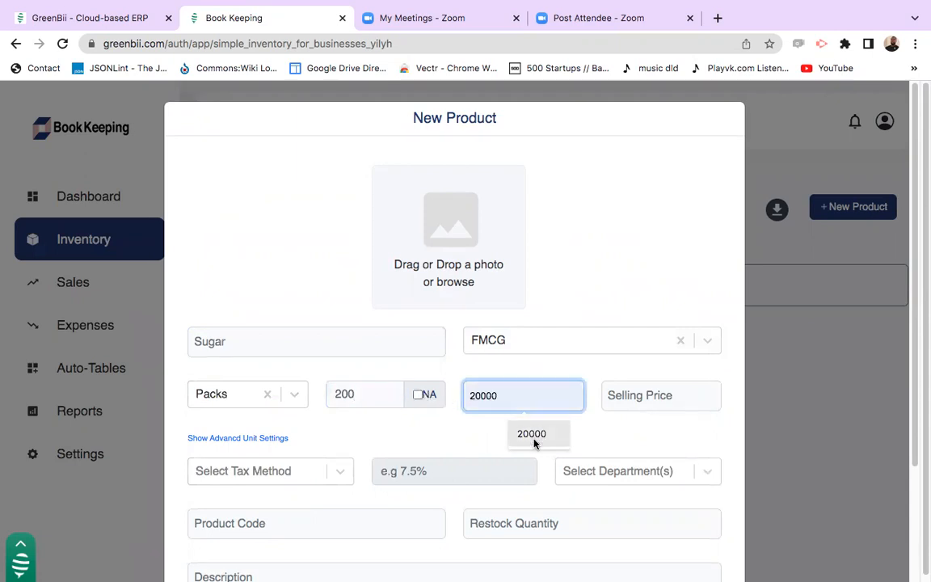
{"action": "left_click", "coordinate": [619, 396]}
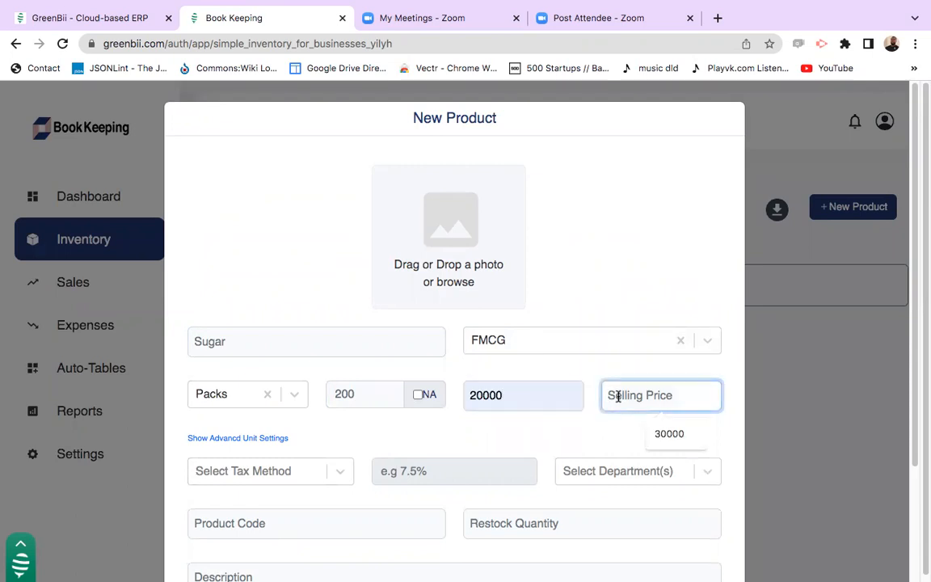
{"action": "type", "text": "3000"}
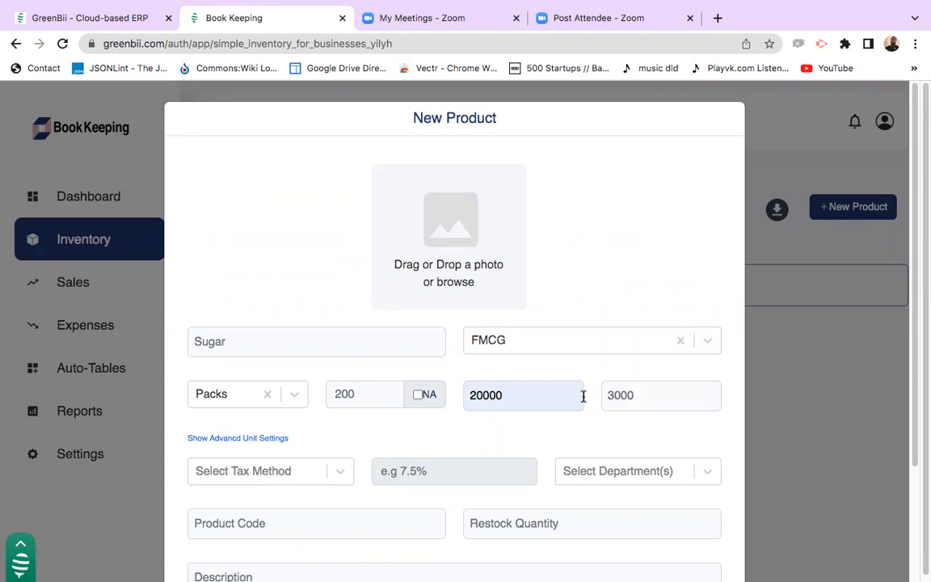
Set the product's tax method to Tax Inclusive with a rate of 7.5
{"action": "scroll", "coordinate": [580, 395], "scroll_direction": "down", "scroll_amount": 3}
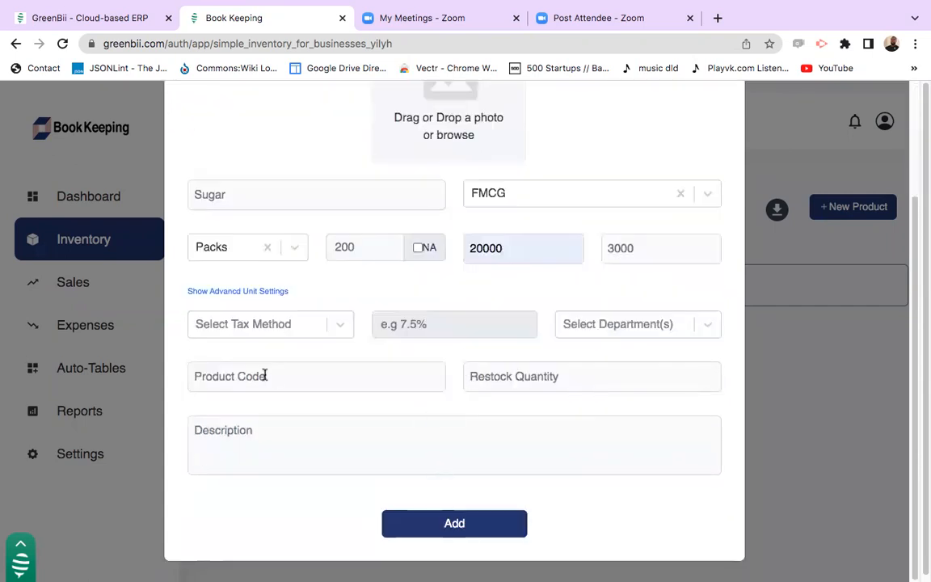
{"action": "left_click", "coordinate": [271, 328]}
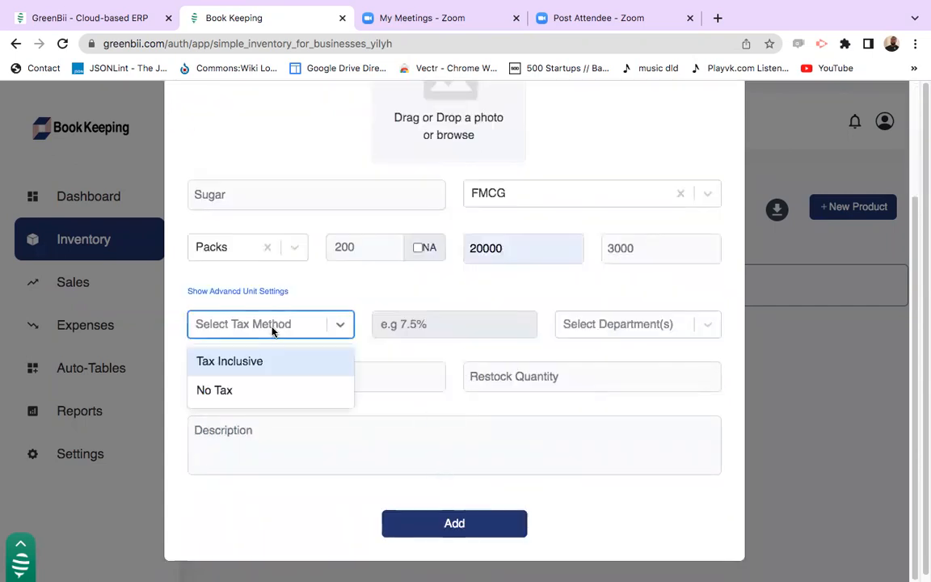
{"action": "left_click", "coordinate": [288, 361]}
{"action": "left_click", "coordinate": [400, 322]}
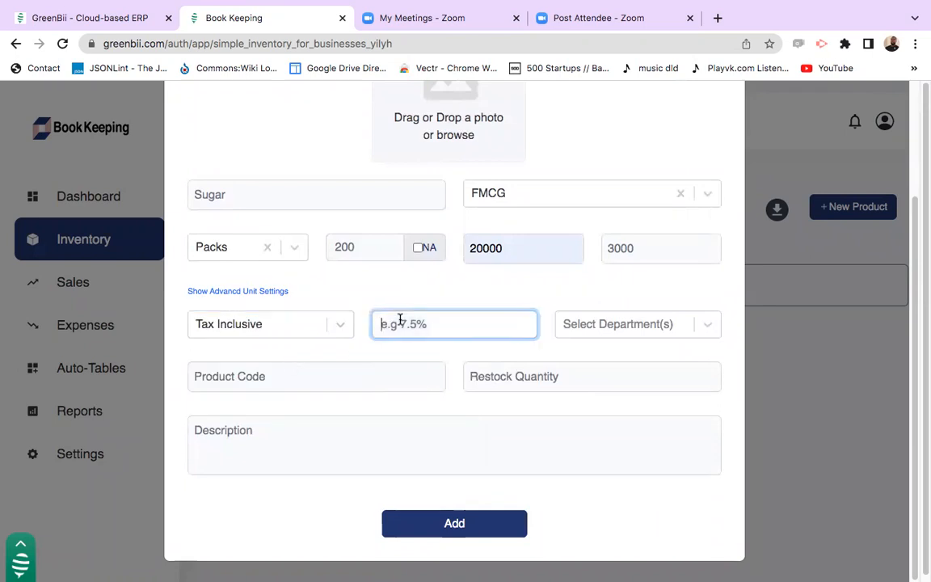
{"action": "type", "text": "7.5"}
{"action": "left_click", "coordinate": [594, 327]}
{"action": "left_click", "coordinate": [594, 327]}
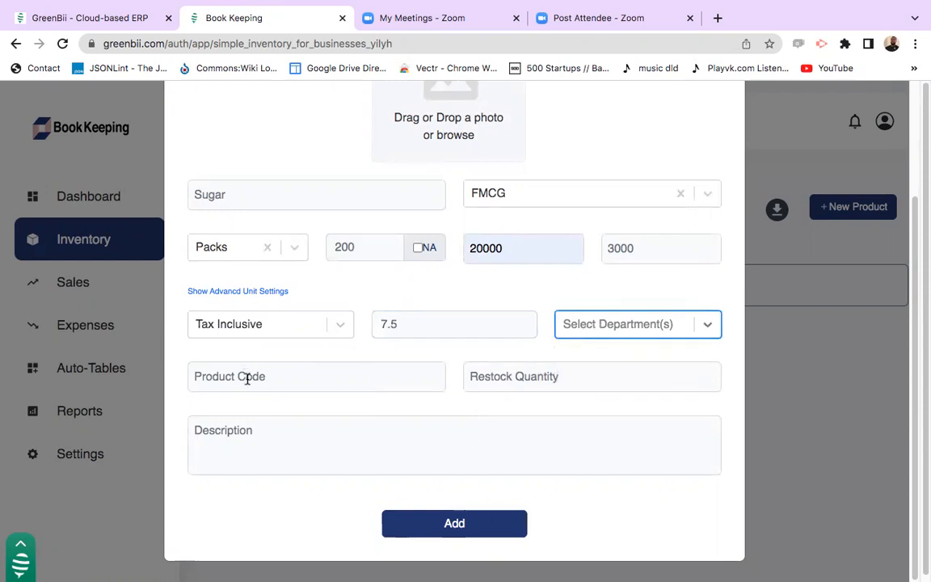
Set the restock quantity to 5, leave the product code empty, and save the Sugar product
{"action": "left_click", "coordinate": [526, 378]}
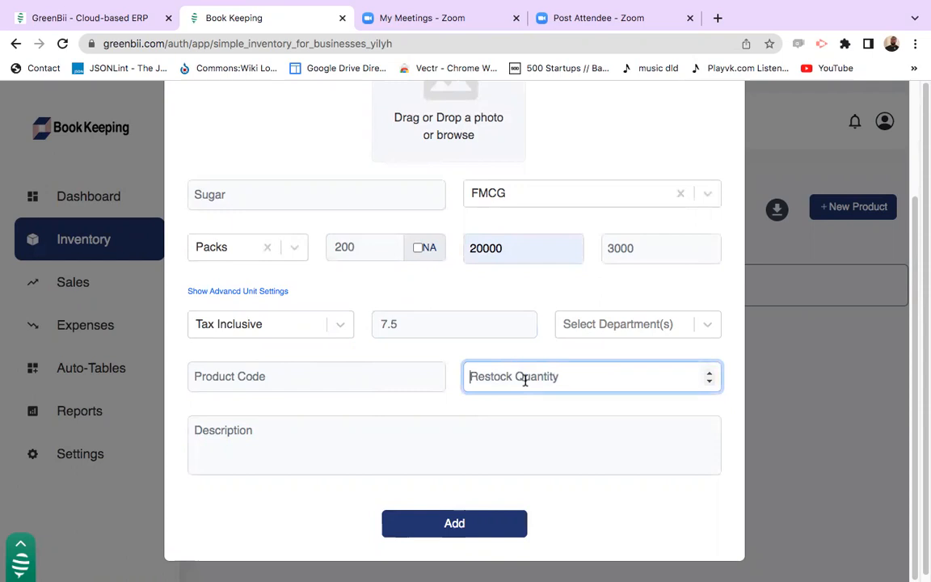
{"action": "type", "text": "5"}
{"action": "left_click", "coordinate": [495, 412]}
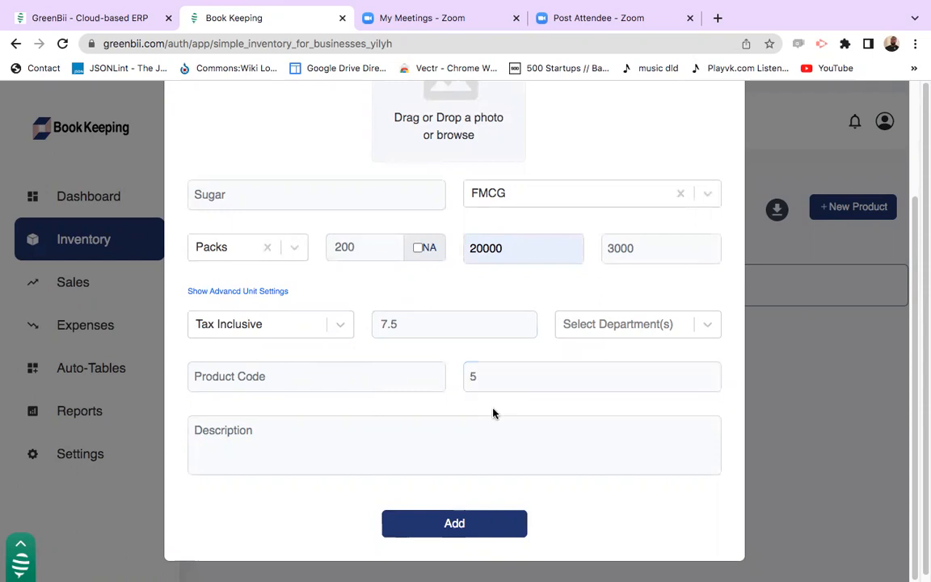
{"action": "left_click", "coordinate": [314, 375]}
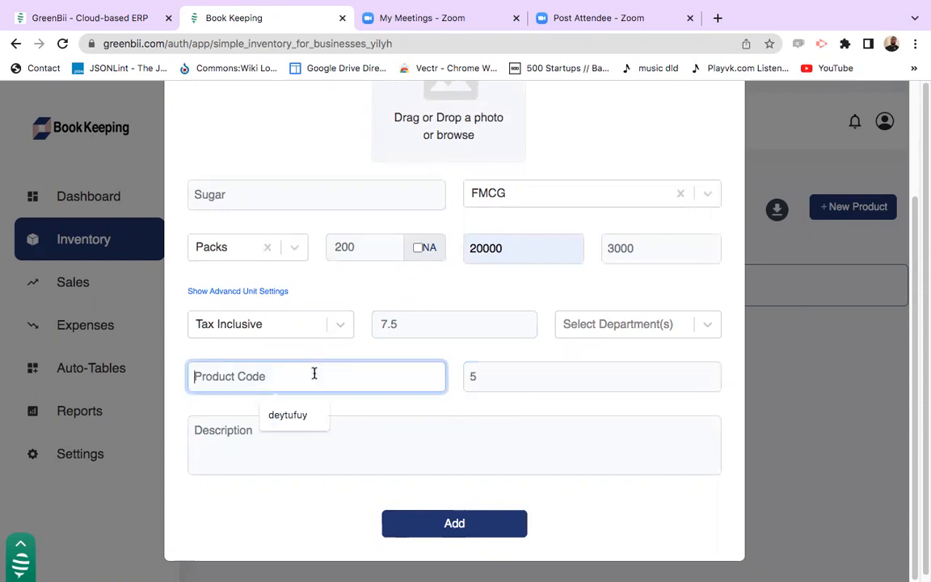
{"action": "left_click", "coordinate": [453, 530]}
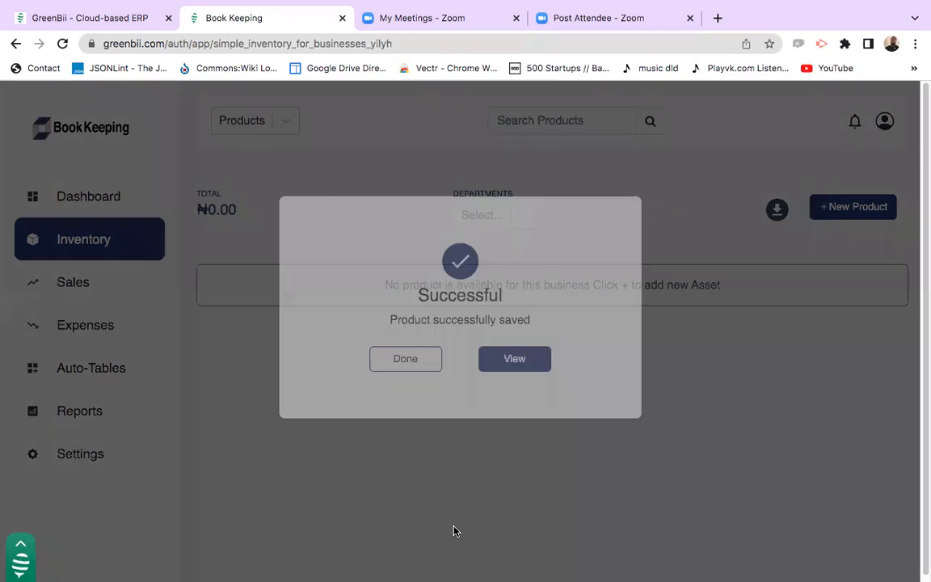
{"action": "left_click", "coordinate": [420, 385]}
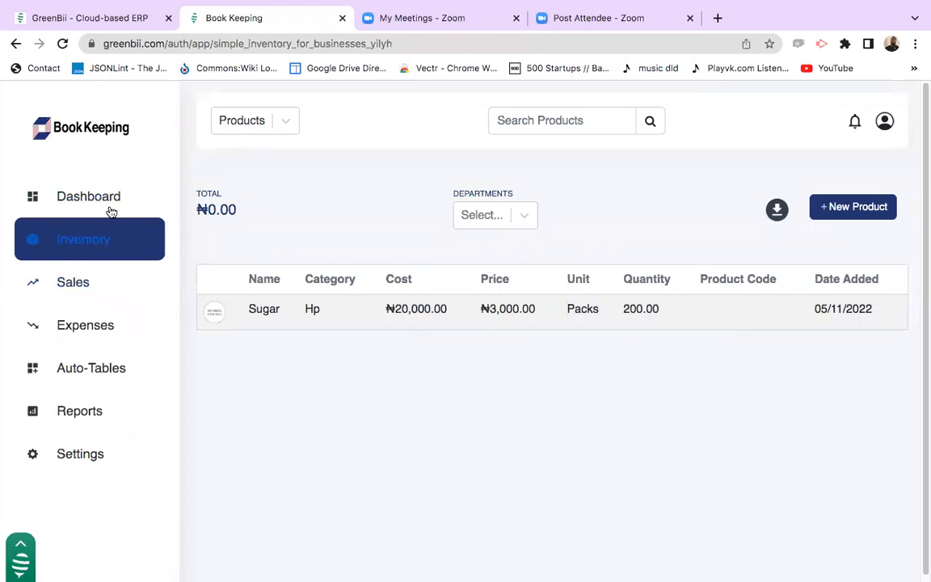
Start a new service in the inventory named Home Service, with a newly created category VIP
{"action": "left_click", "coordinate": [289, 125]}
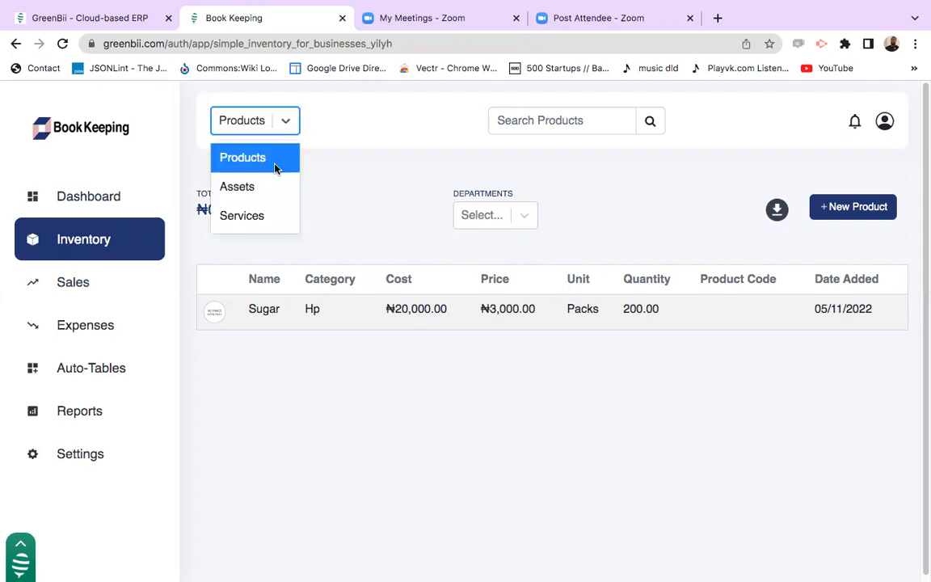
{"action": "left_click", "coordinate": [268, 213]}
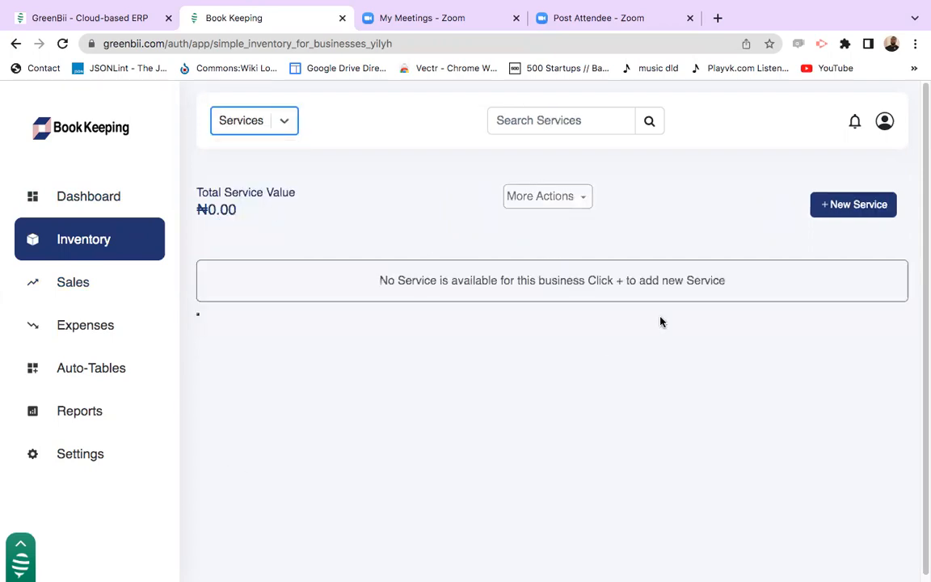
{"action": "left_click", "coordinate": [848, 215]}
{"action": "left_click", "coordinate": [308, 251]}
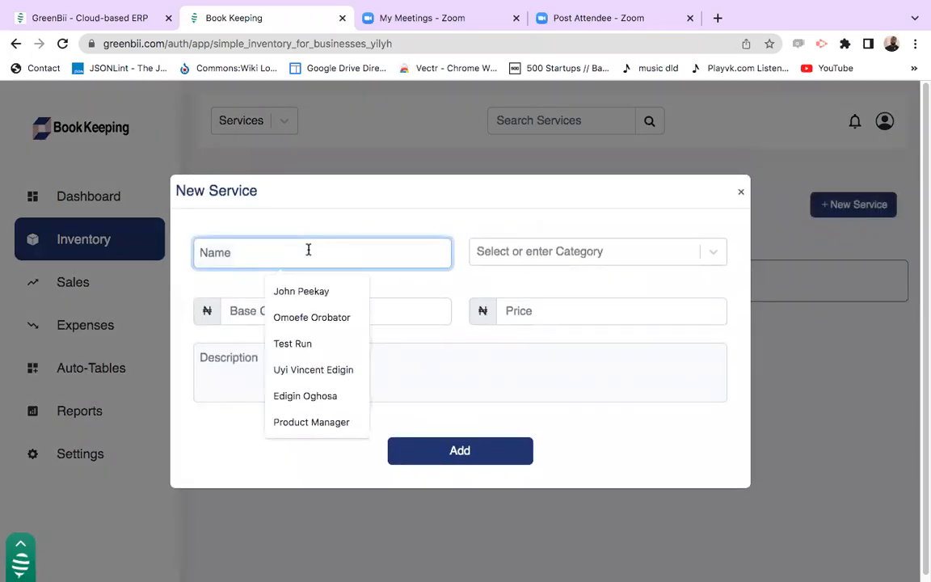
{"action": "type", "text": "Home Service"}
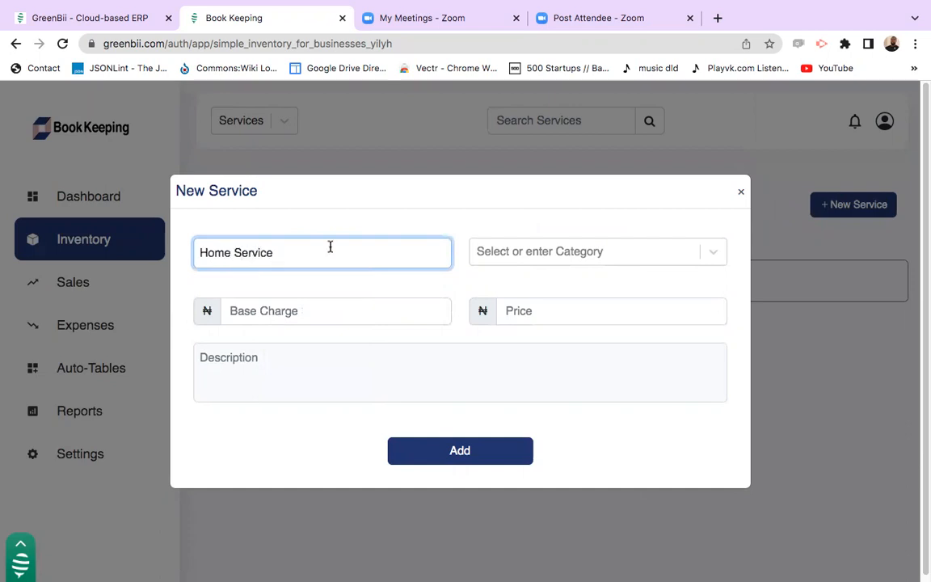
{"action": "left_click", "coordinate": [546, 254]}
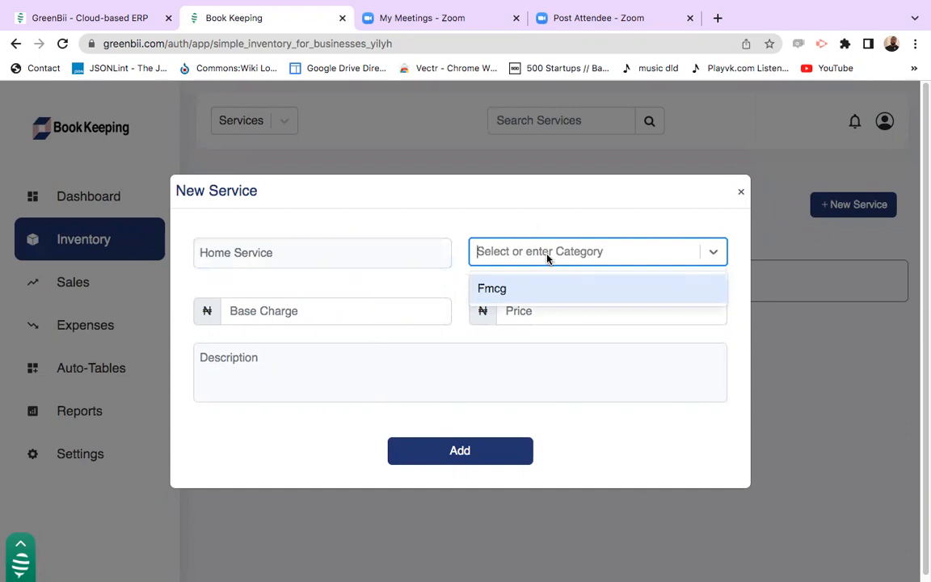
{"action": "type", "text": "VIP"}
{"action": "key", "text": "Return"}
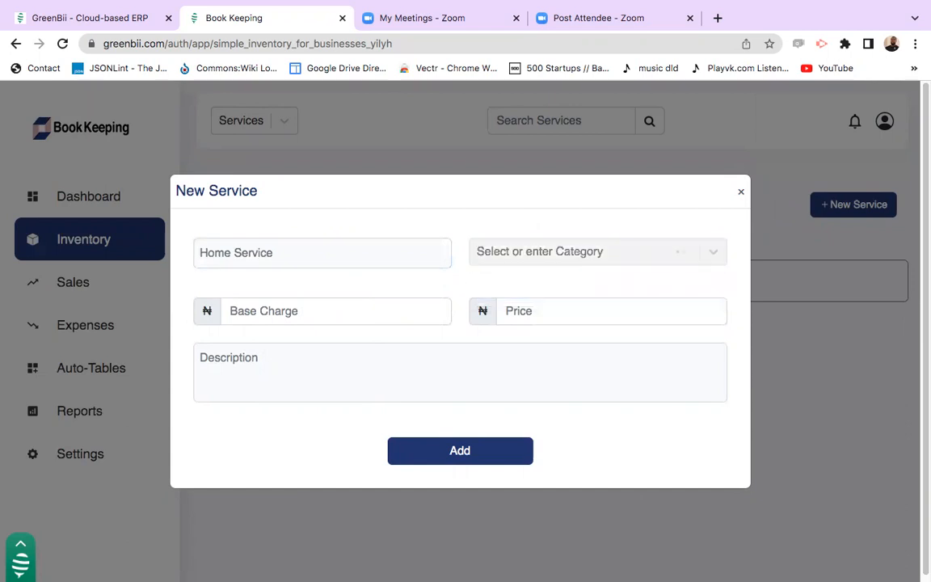
Set the service's base charge to 5000 and price to 7000, and save it without a description
{"action": "left_click", "coordinate": [279, 312]}
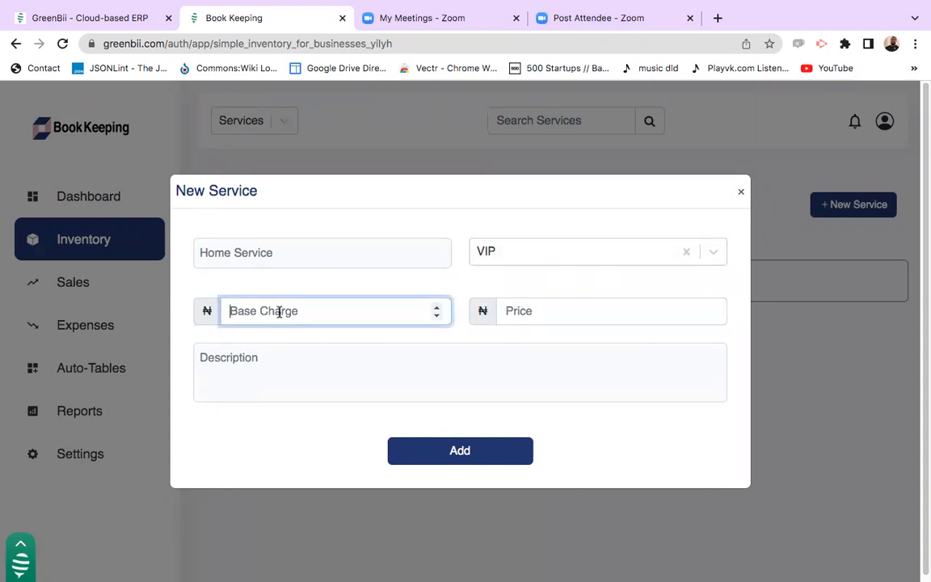
{"action": "type", "text": "5000"}
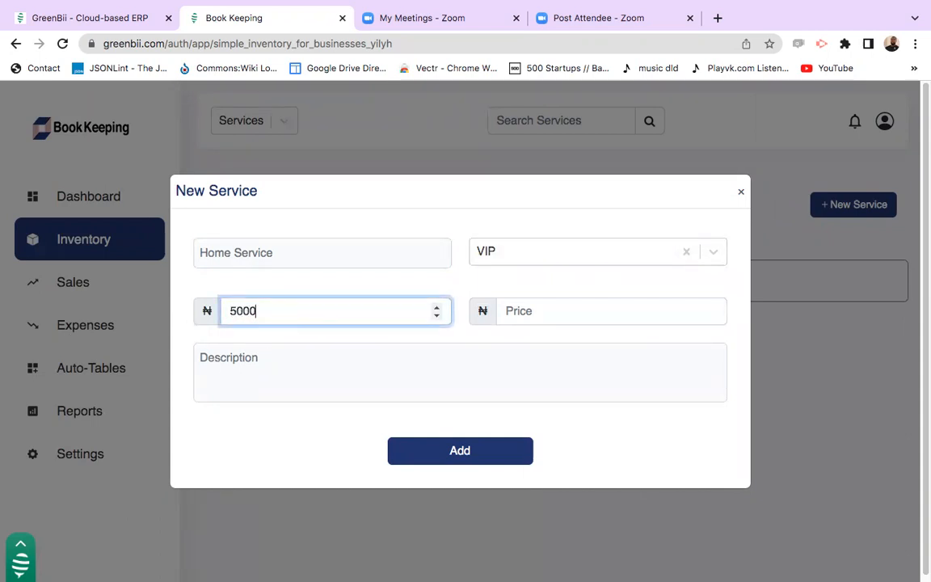
{"action": "key", "text": "Tab"}
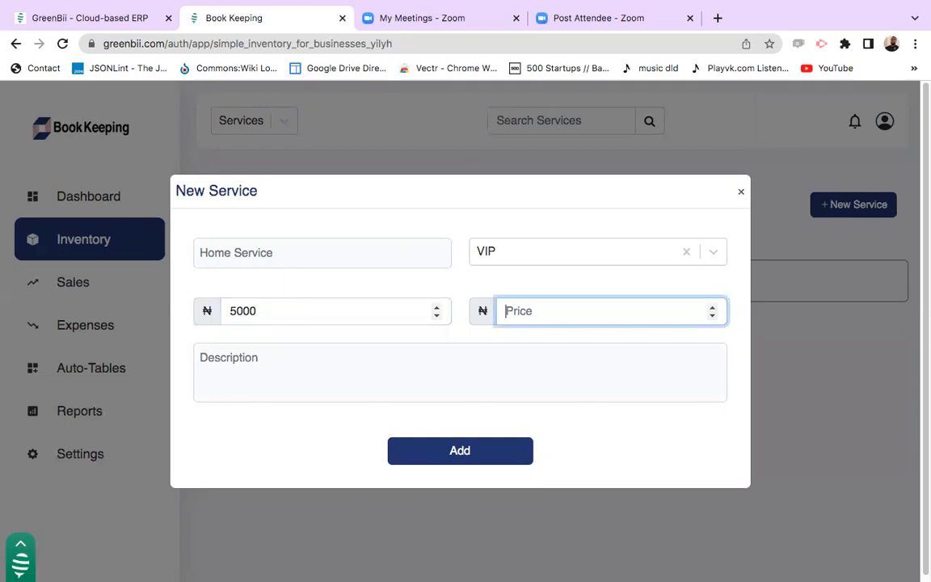
{"action": "type", "text": "7000"}
{"action": "left_click", "coordinate": [393, 332]}
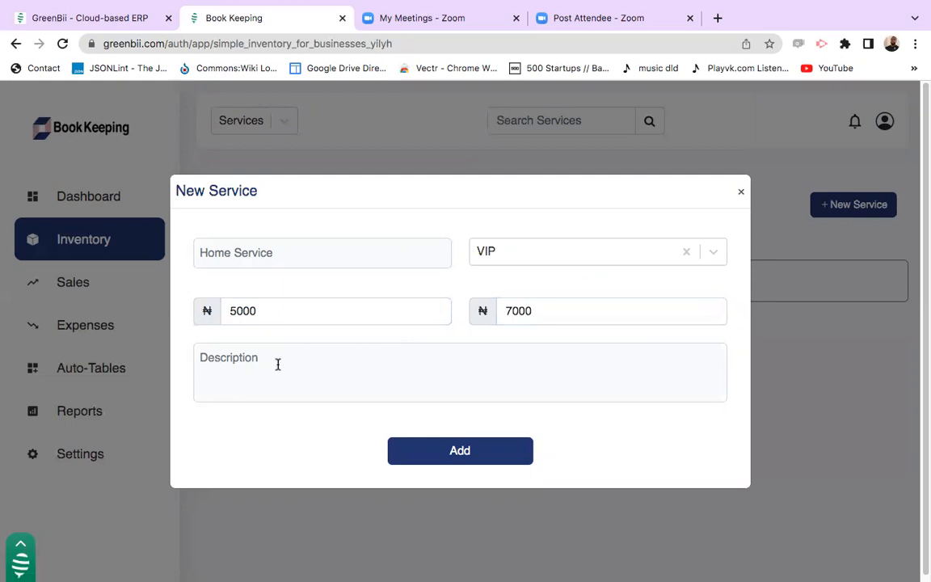
{"action": "left_click", "coordinate": [488, 455]}
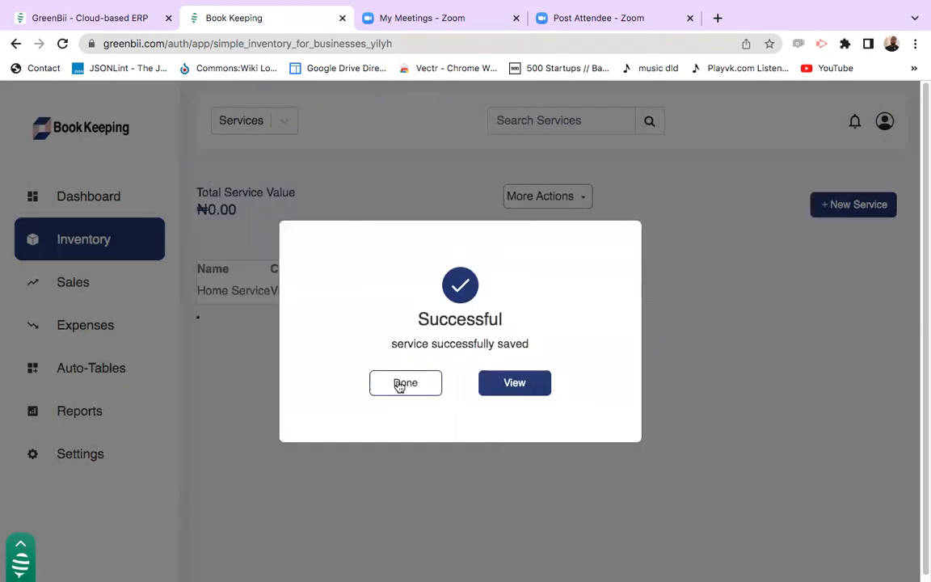
{"action": "left_click", "coordinate": [399, 385]}
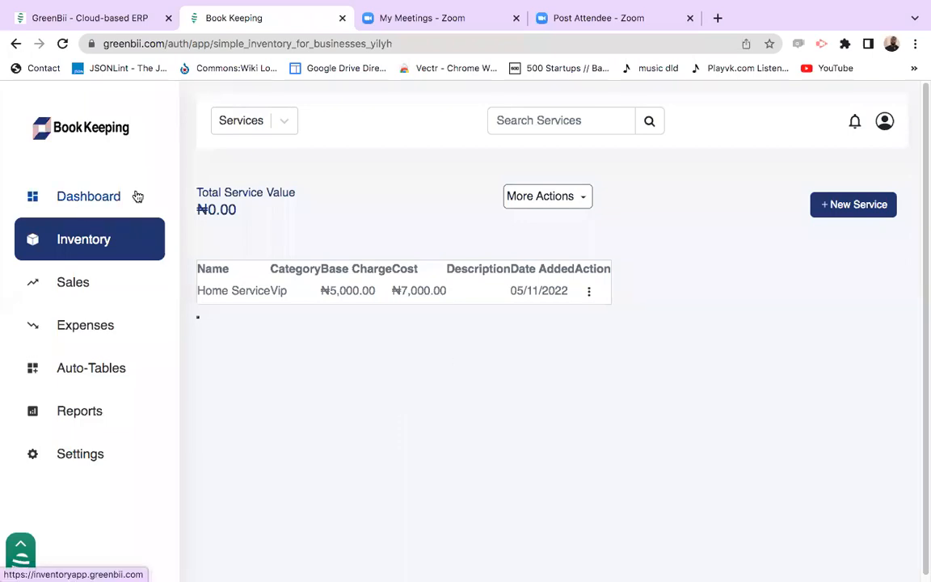
Start a new asset in the inventory with the name Standby Generator
{"action": "left_click", "coordinate": [281, 120]}
{"action": "left_click", "coordinate": [273, 188]}
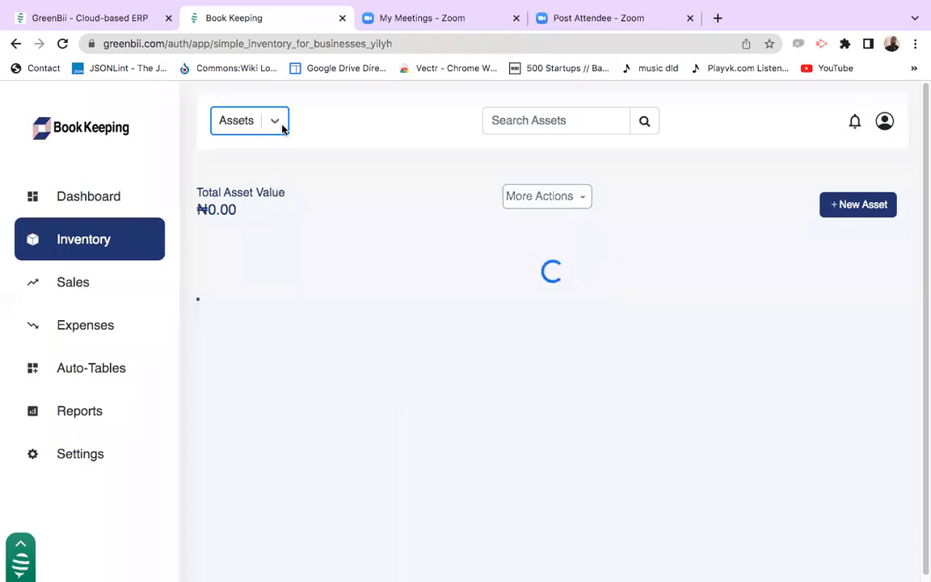
{"action": "left_click", "coordinate": [853, 206]}
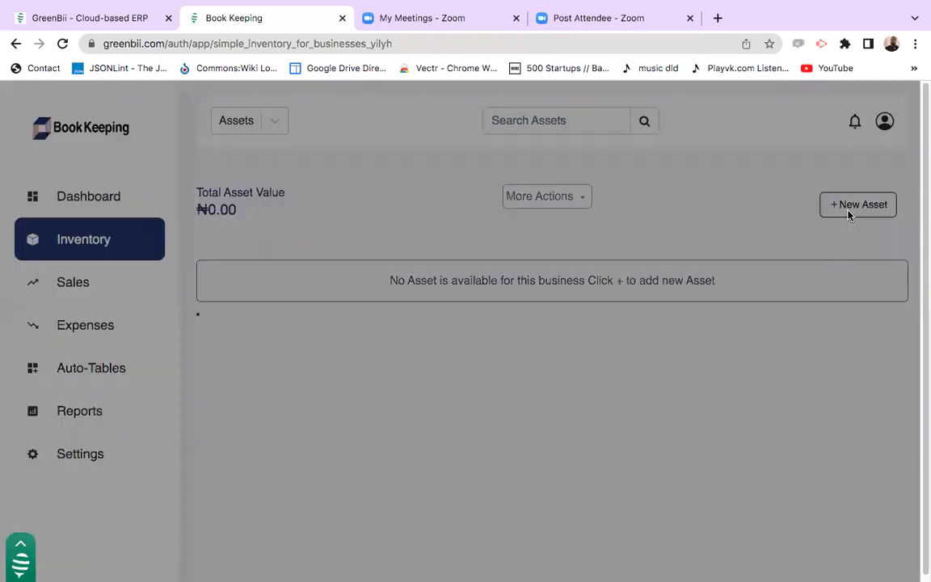
{"action": "left_click", "coordinate": [325, 271]}
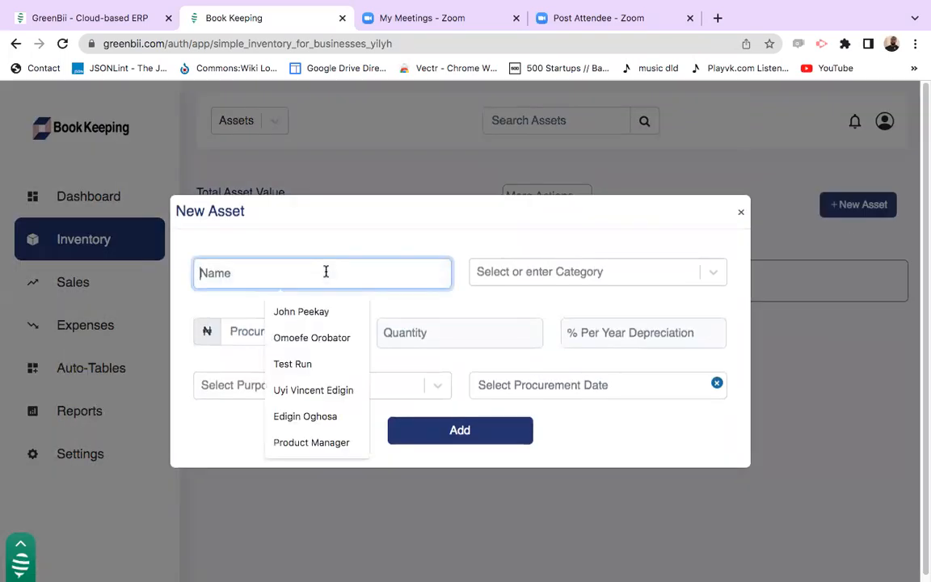
{"action": "type", "text": "Stan"}
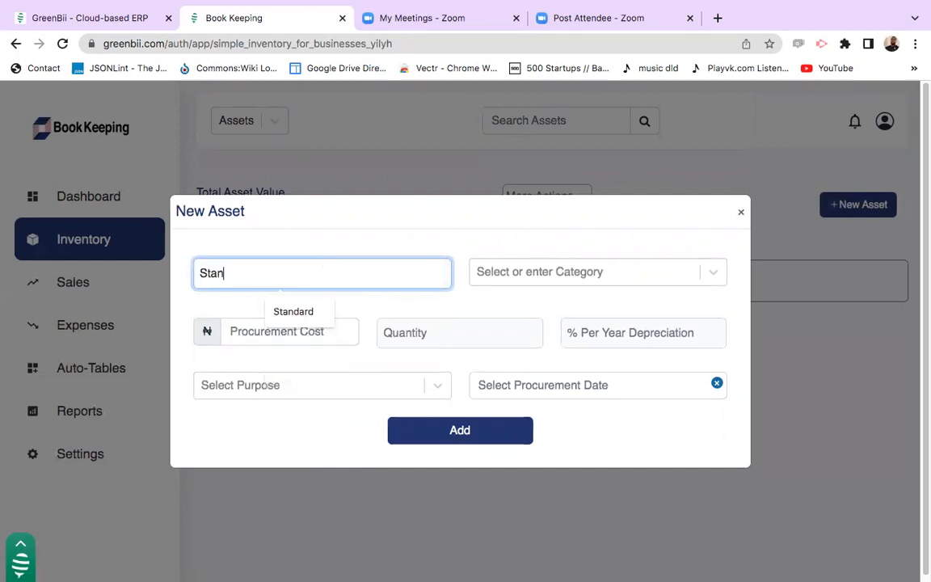
{"action": "type", "text": "by Gen"}
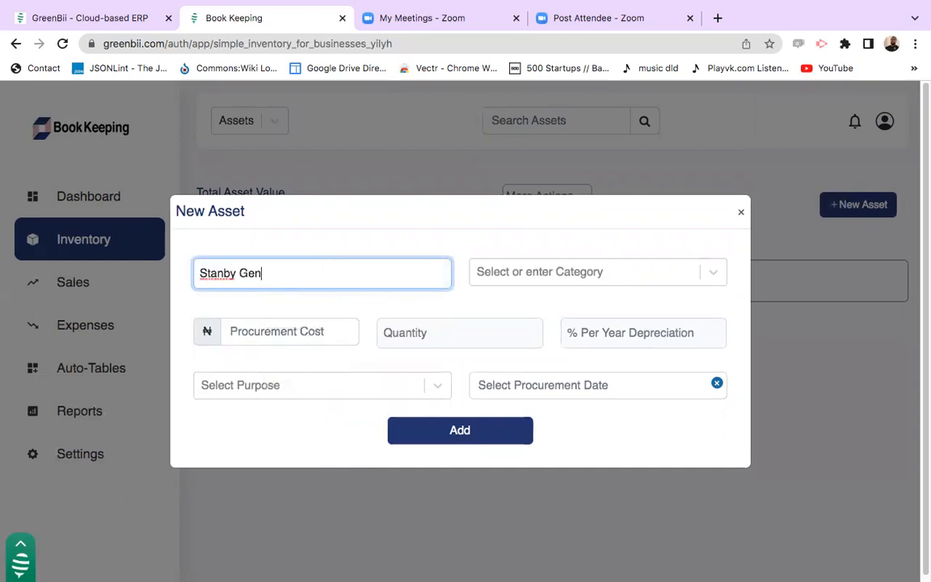
{"action": "type", "text": "erator"}
{"action": "left_click", "coordinate": [226, 273]}
{"action": "type", "text": "d"}
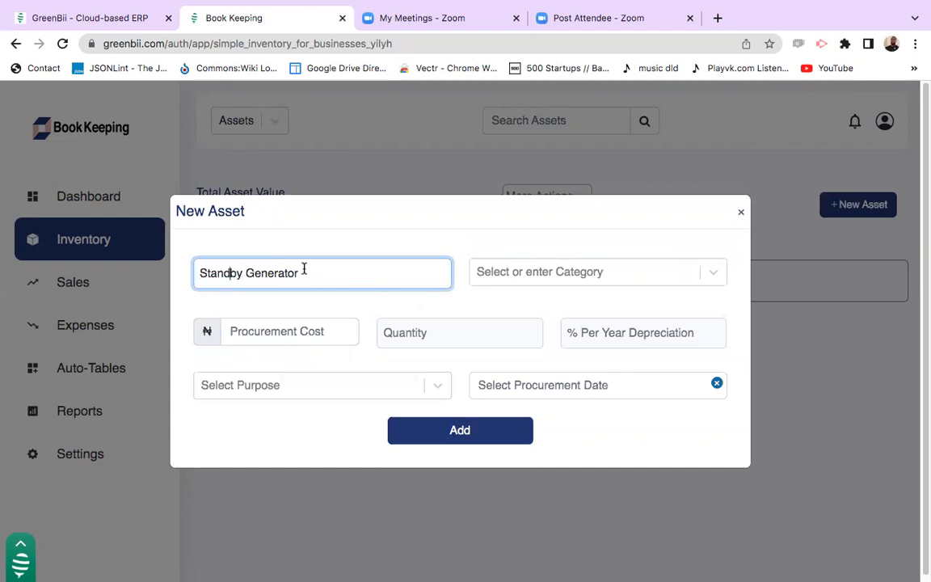
Assign the Standby Generator asset to a newly created category, Power
{"action": "left_click", "coordinate": [522, 272]}
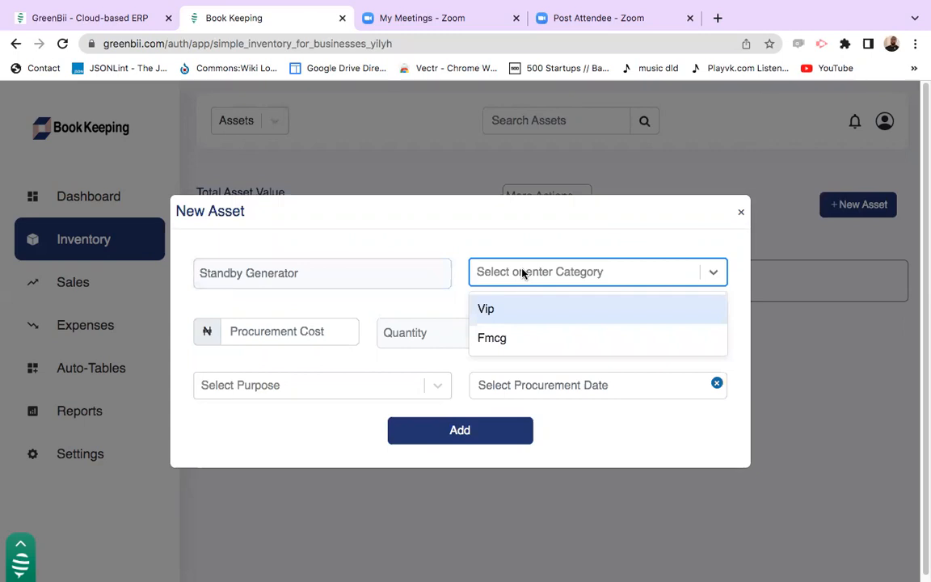
{"action": "type", "text": "Power"}
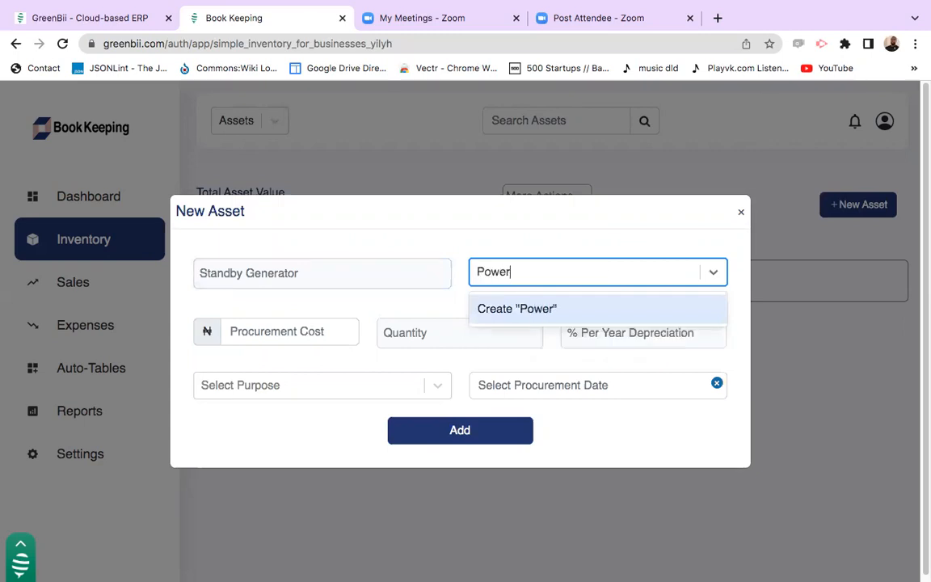
{"action": "left_click", "coordinate": [550, 308]}
Set the asset's procurement cost to 200000, quantity to 1 and yearly depreciation to 5 percent
{"action": "left_click", "coordinate": [312, 331]}
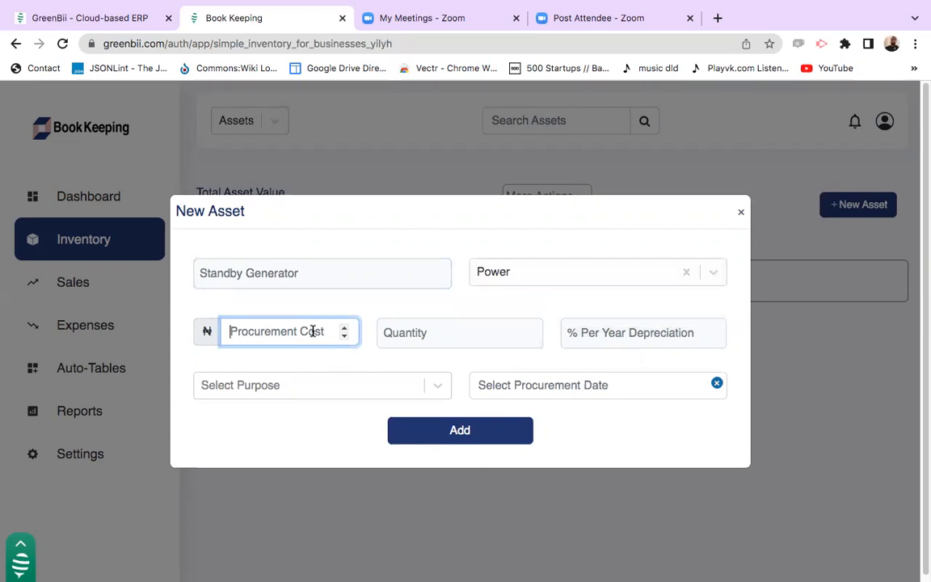
{"action": "type", "text": "200000"}
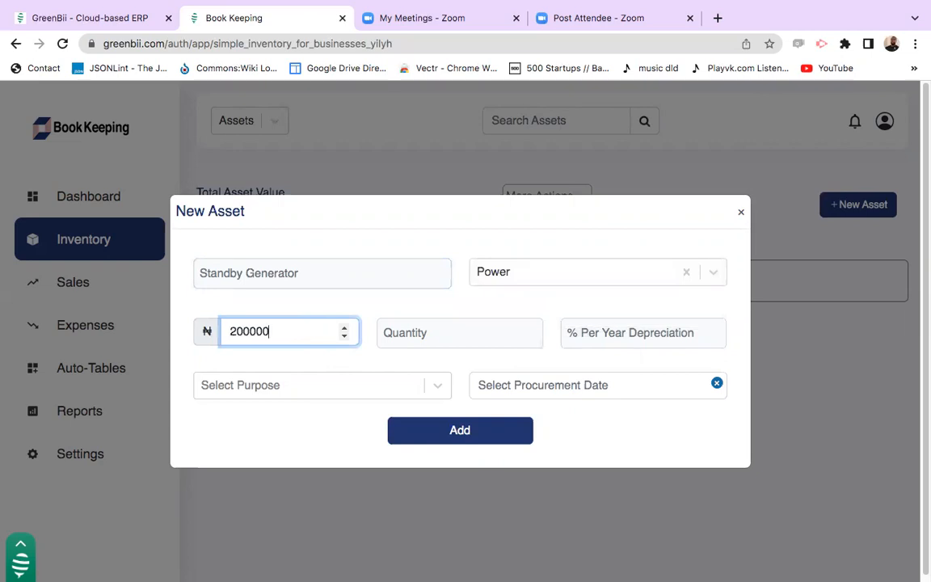
{"action": "key", "text": "Tab"}
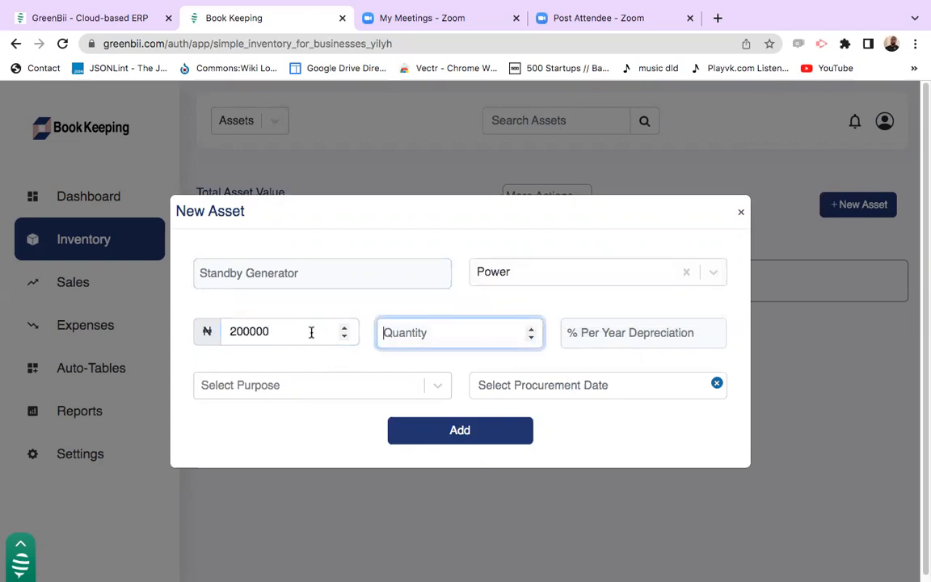
{"action": "type", "text": "1"}
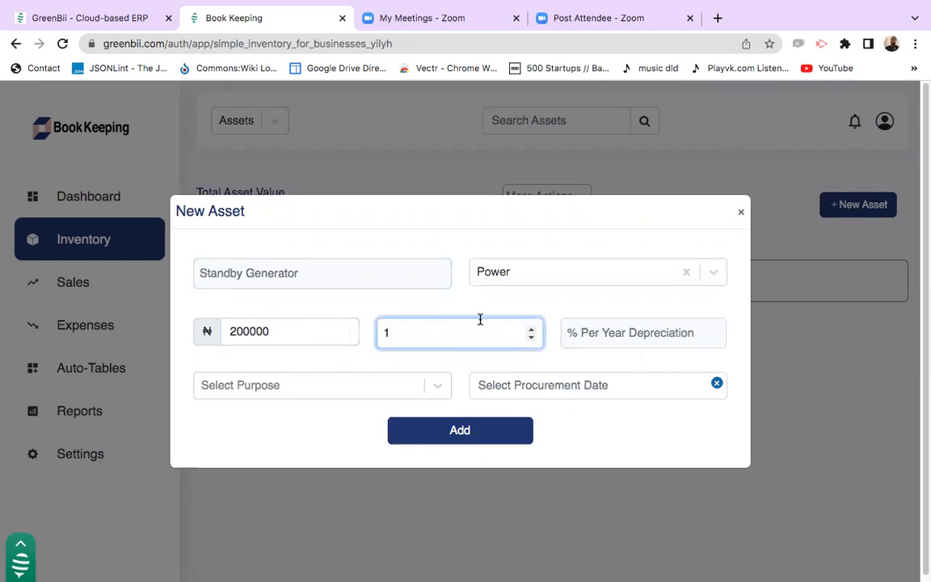
{"action": "left_click", "coordinate": [593, 339]}
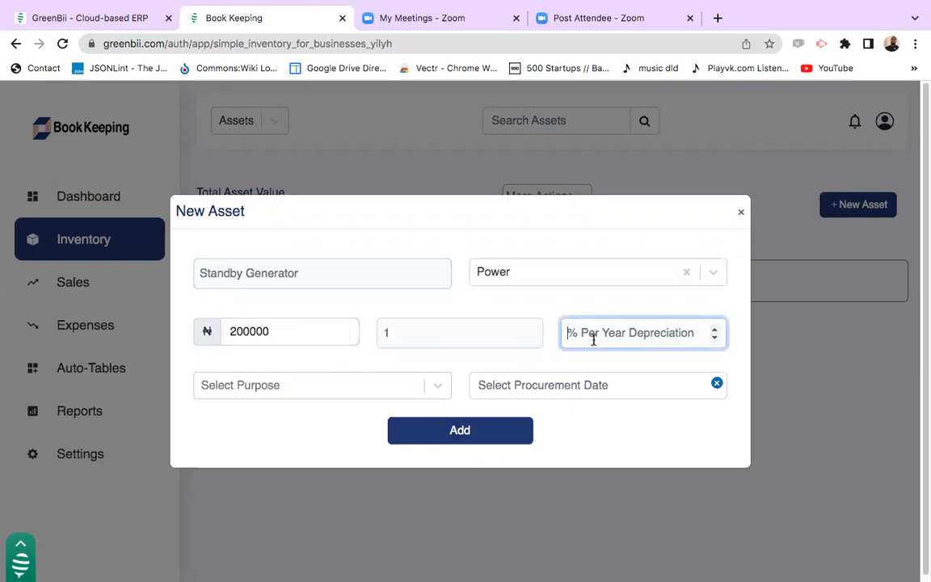
{"action": "type", "text": "5"}
{"action": "left_click", "coordinate": [376, 360]}
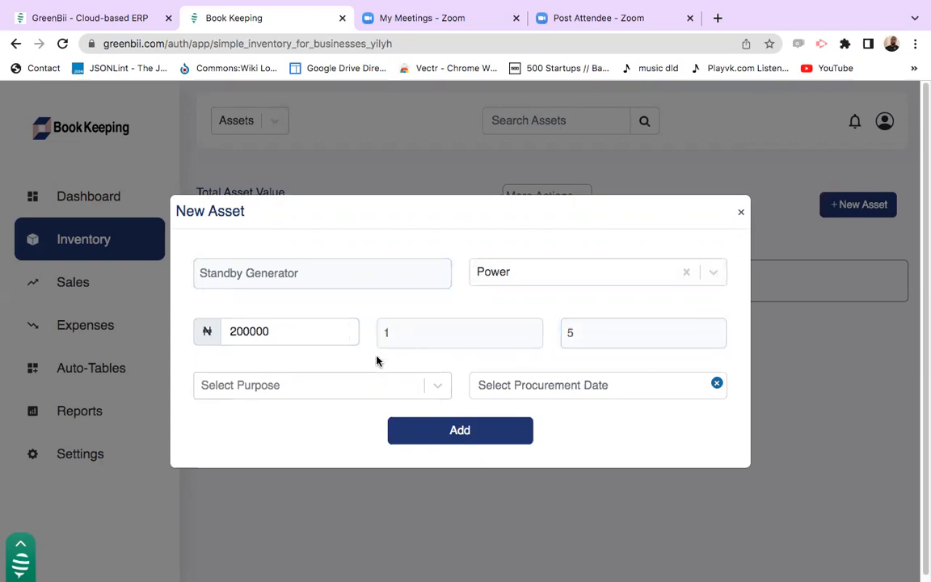
Set the asset's purpose to Utility and procurement date to 10/30/2022, and save the asset
{"action": "left_click", "coordinate": [340, 388]}
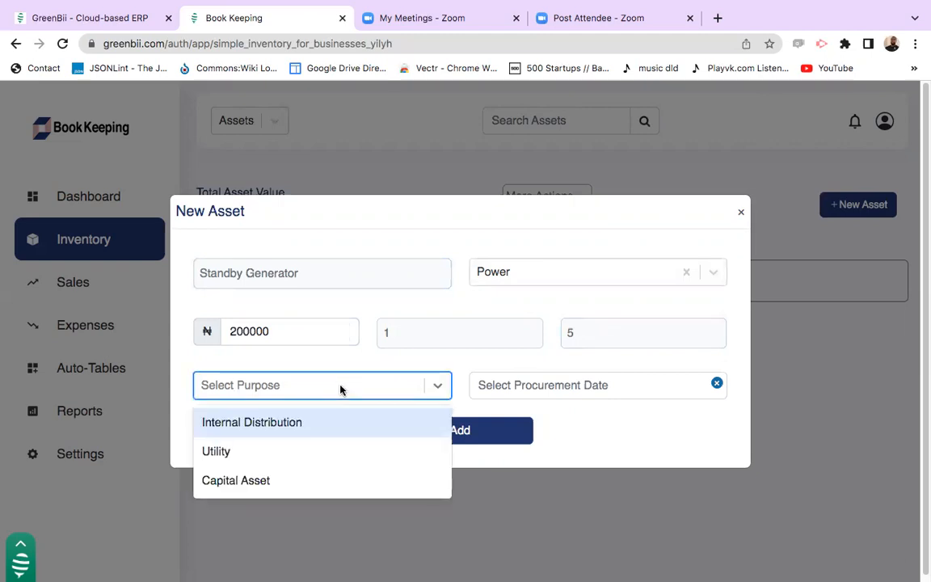
{"action": "left_click", "coordinate": [330, 450]}
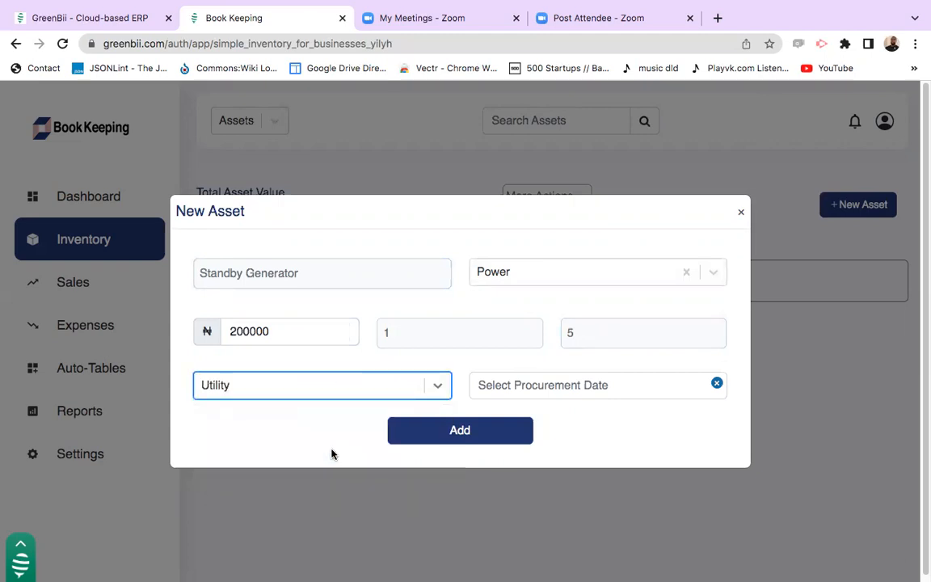
{"action": "left_click", "coordinate": [579, 386]}
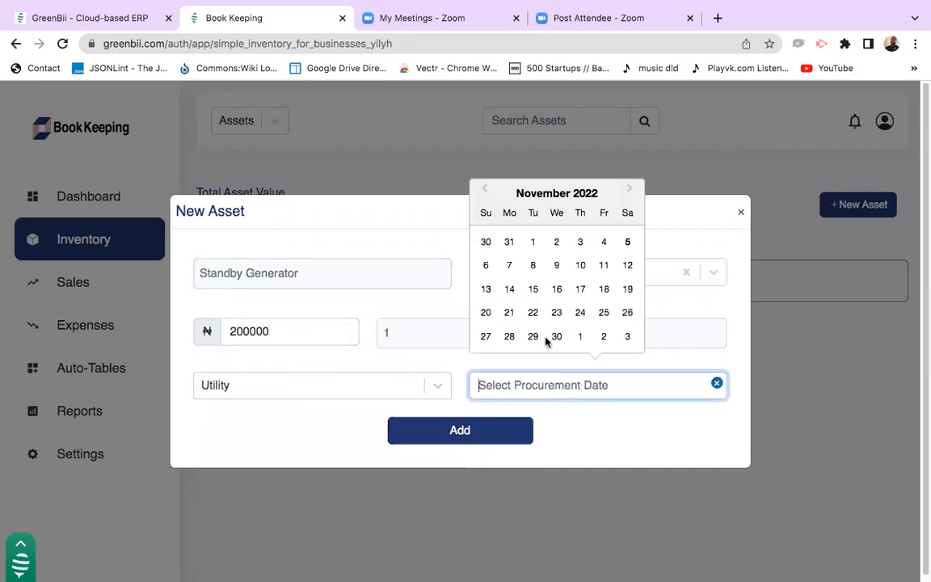
{"action": "left_click", "coordinate": [484, 244]}
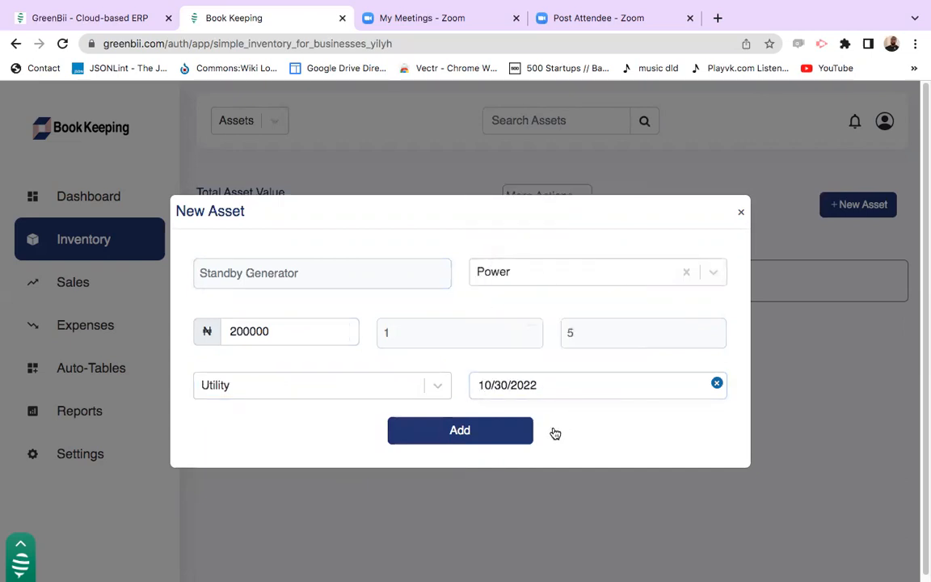
{"action": "left_click", "coordinate": [502, 430]}
{"action": "left_click", "coordinate": [411, 380]}
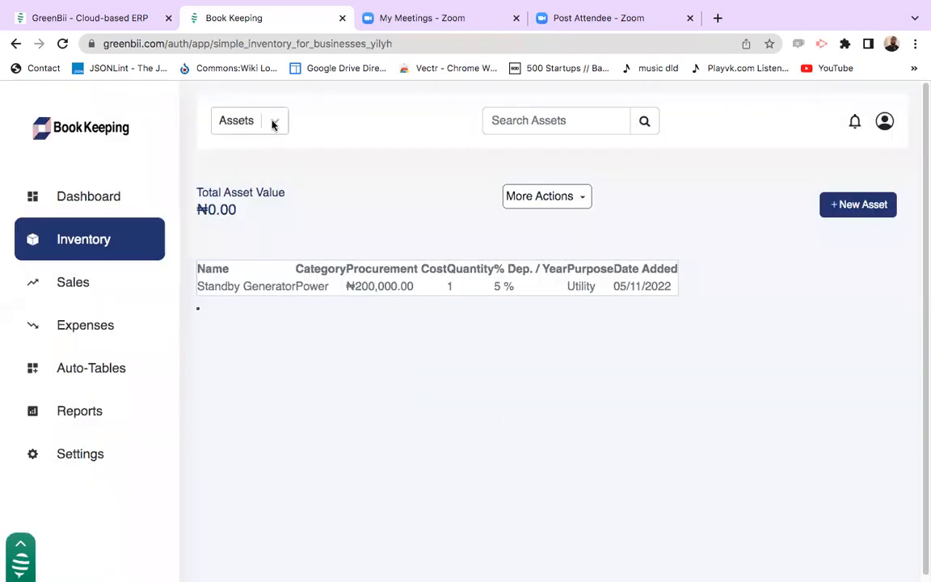
Review the inventory's services, assets and products lists for the newly added items
{"action": "left_click", "coordinate": [273, 123]}
{"action": "left_click", "coordinate": [247, 214]}
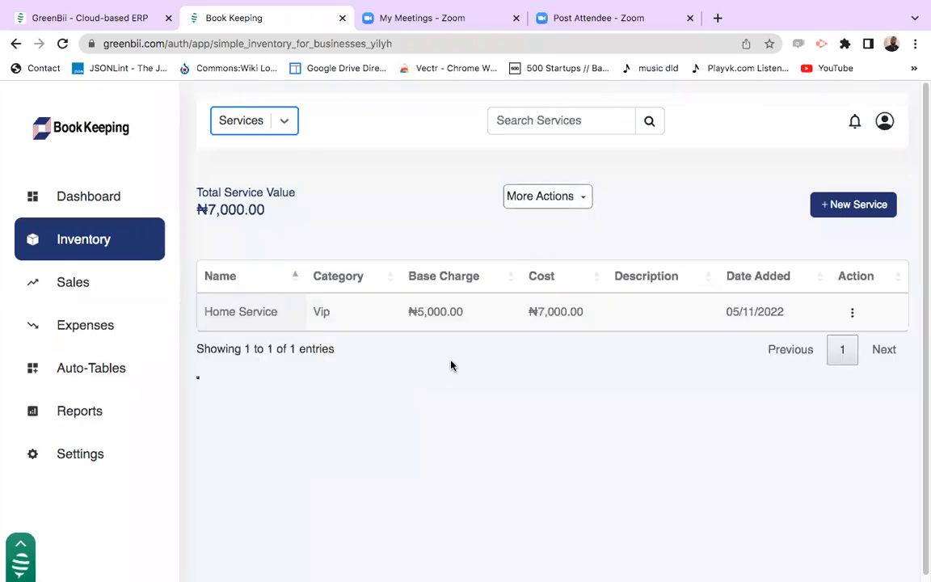
{"action": "left_click", "coordinate": [289, 121]}
{"action": "left_click", "coordinate": [278, 188]}
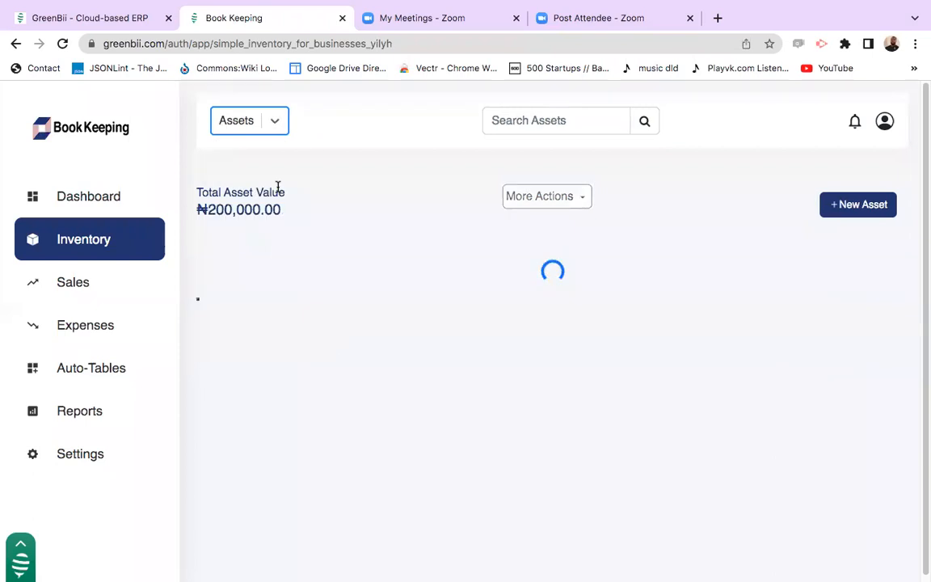
{"action": "left_click", "coordinate": [276, 122]}
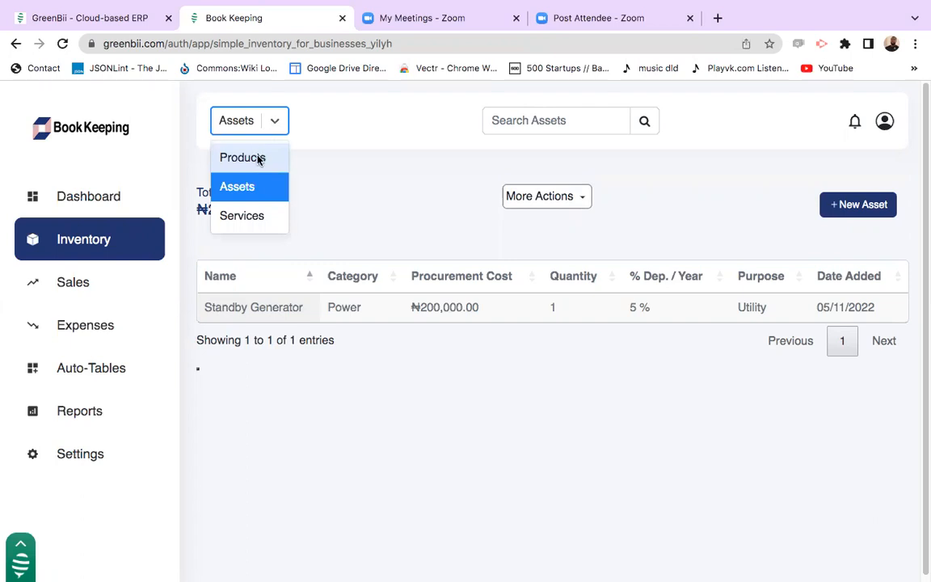
{"action": "left_click", "coordinate": [258, 157]}
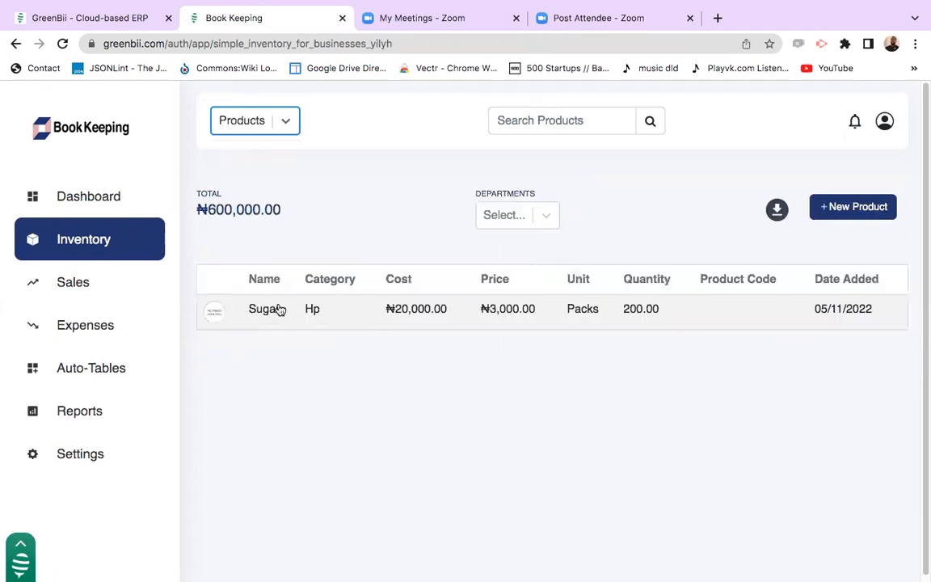
Start a new product sale, leaving the waiter, table and customer details empty
{"action": "left_click", "coordinate": [80, 284]}
{"action": "left_click", "coordinate": [85, 314]}
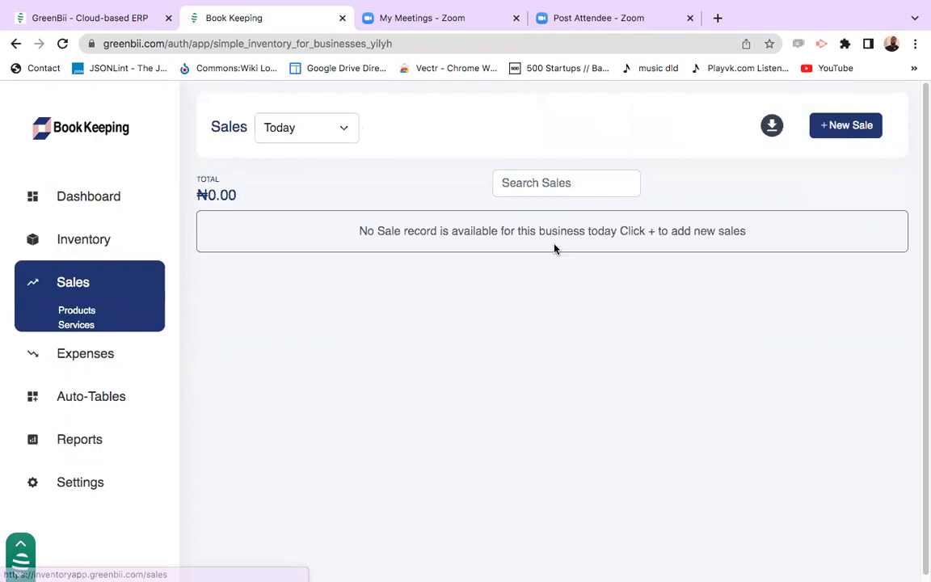
{"action": "left_click", "coordinate": [830, 135]}
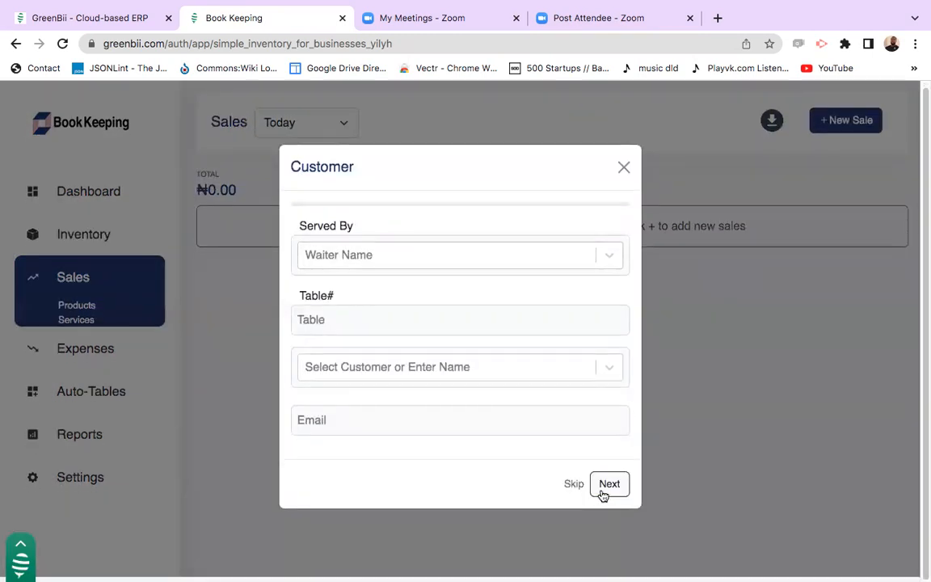
{"action": "left_click", "coordinate": [605, 492]}
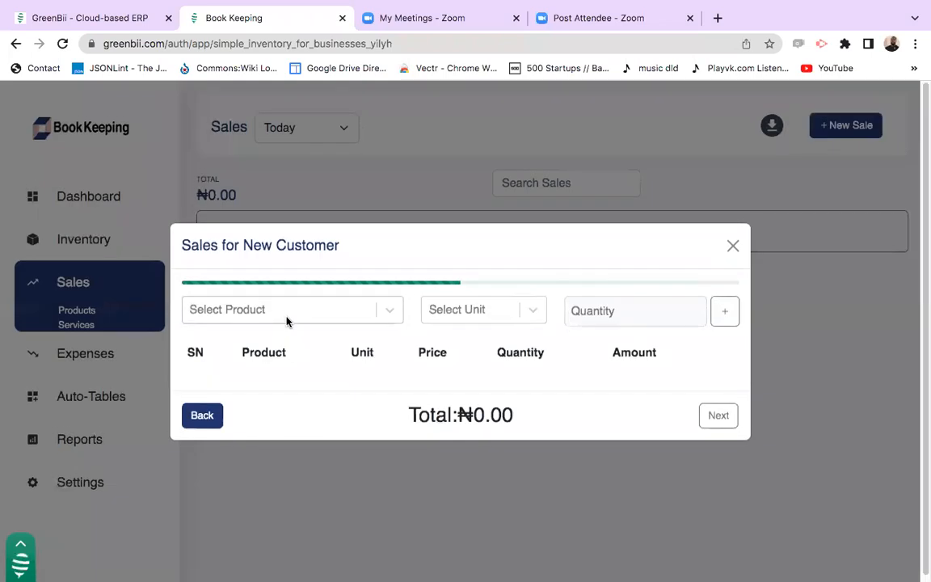
Add Sugar to the sale with the unit Packs and a quantity of 1
{"action": "left_click", "coordinate": [285, 315]}
{"action": "left_click", "coordinate": [288, 349]}
{"action": "left_click", "coordinate": [448, 304]}
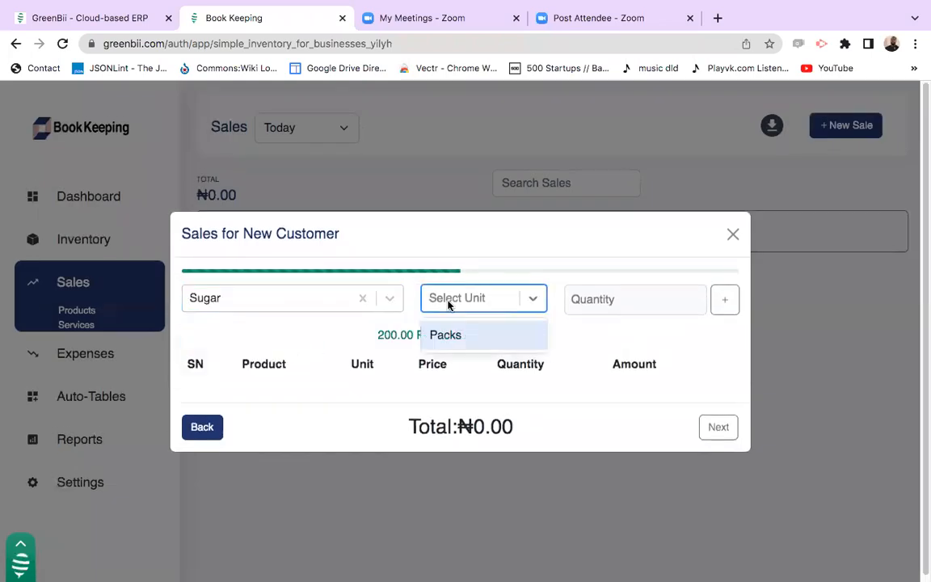
{"action": "left_click", "coordinate": [457, 346]}
{"action": "left_click", "coordinate": [583, 297]}
{"action": "type", "text": "1"}
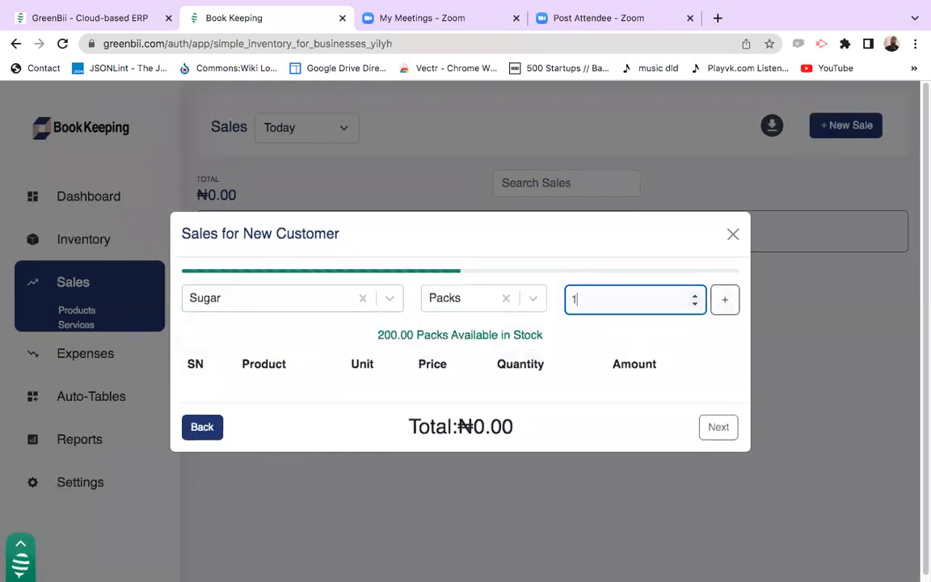
{"action": "left_click", "coordinate": [725, 300]}
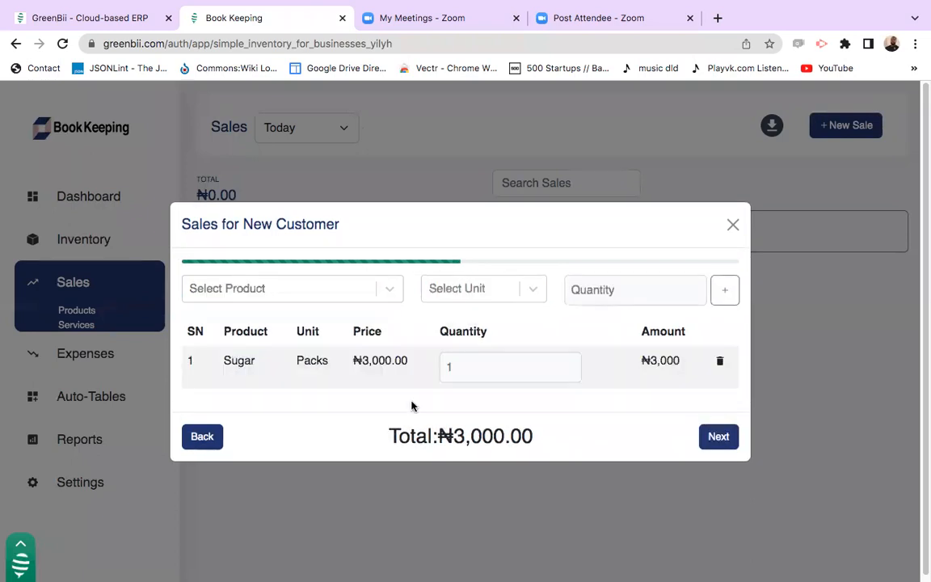
Complete the Sugar sale with Cash as the payment method and finish without getting a receipt
{"action": "left_click", "coordinate": [715, 439]}
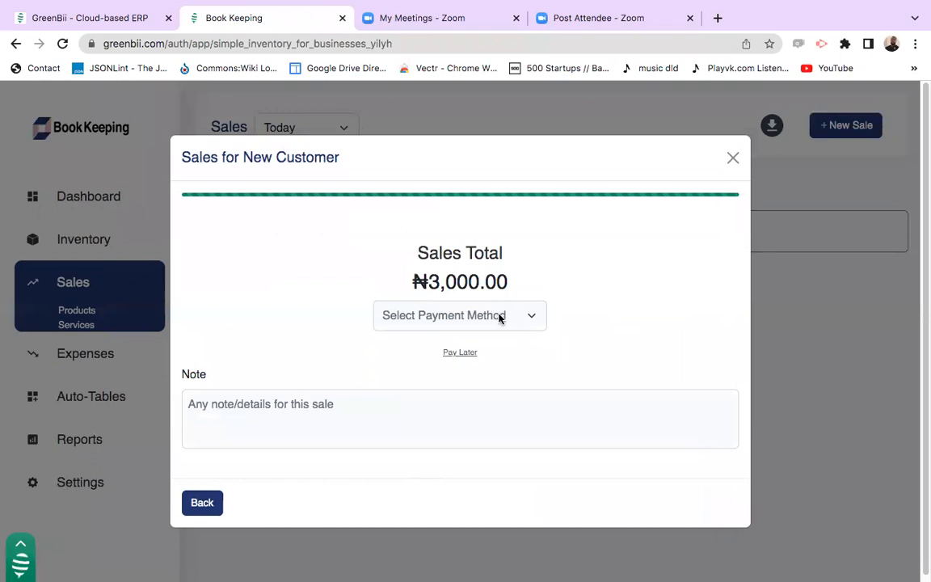
{"action": "left_click", "coordinate": [503, 317]}
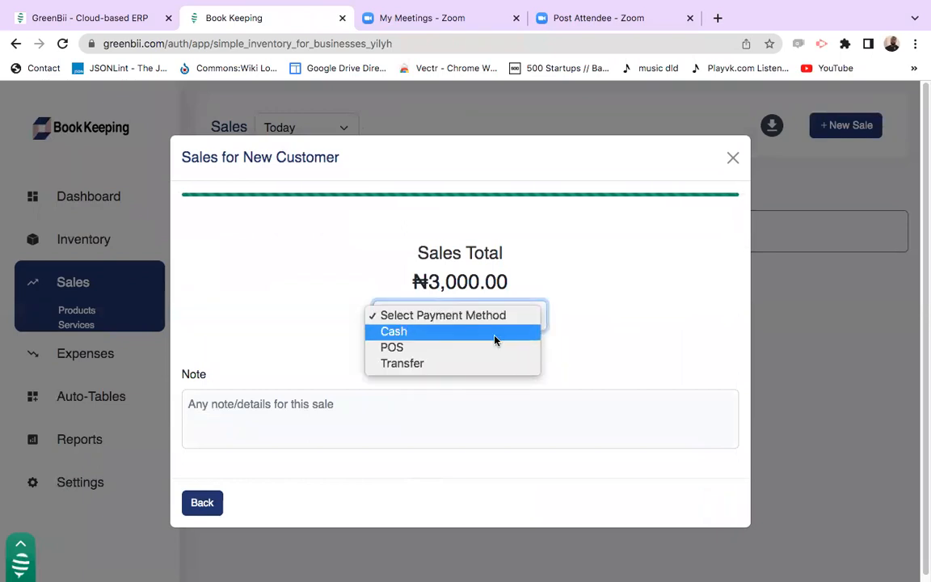
{"action": "left_click", "coordinate": [495, 338]}
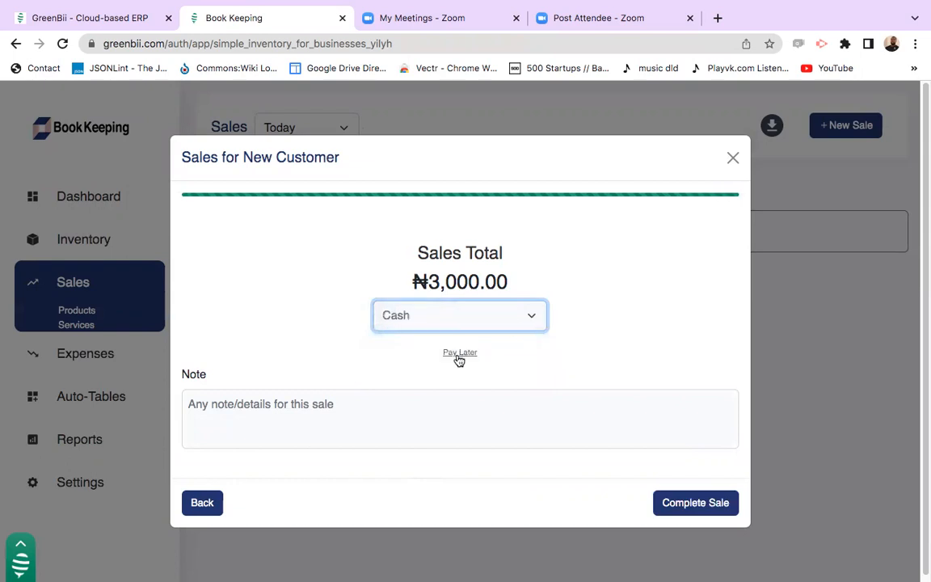
{"action": "left_click", "coordinate": [696, 503]}
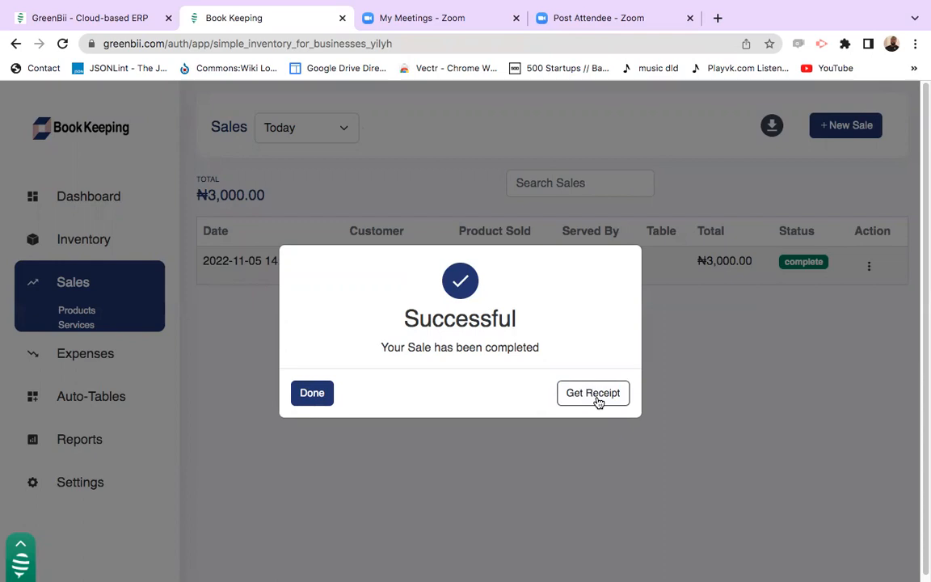
{"action": "left_click", "coordinate": [307, 394]}
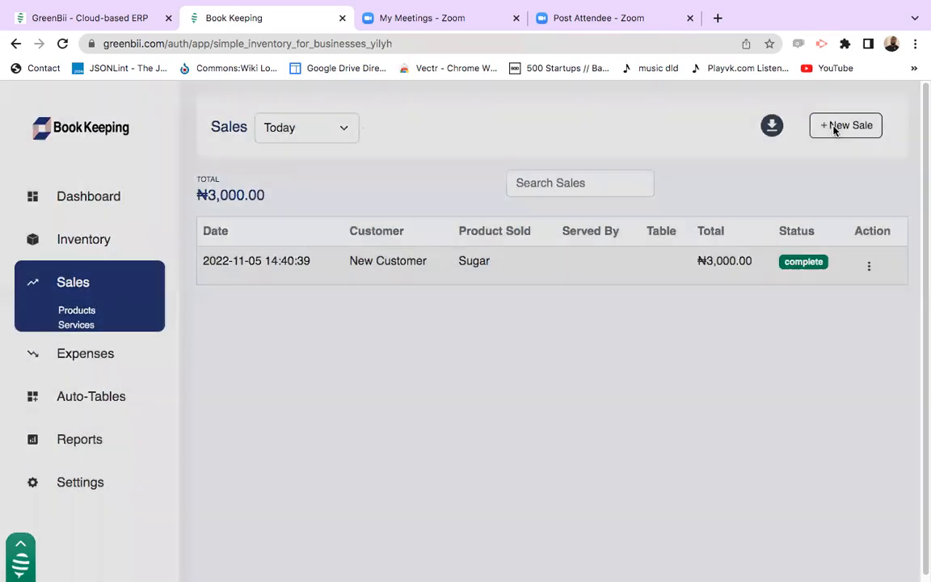
Record a new product sale of 3 Packs of Sugar without waiter, table or customer details, deferring its payment with Pay Later
{"action": "left_click", "coordinate": [834, 128]}
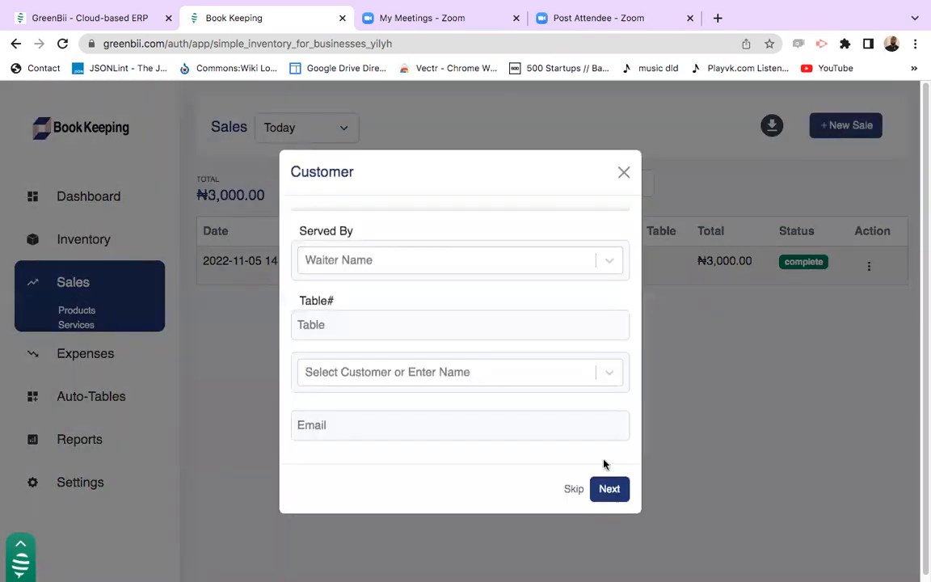
{"action": "left_click", "coordinate": [607, 489]}
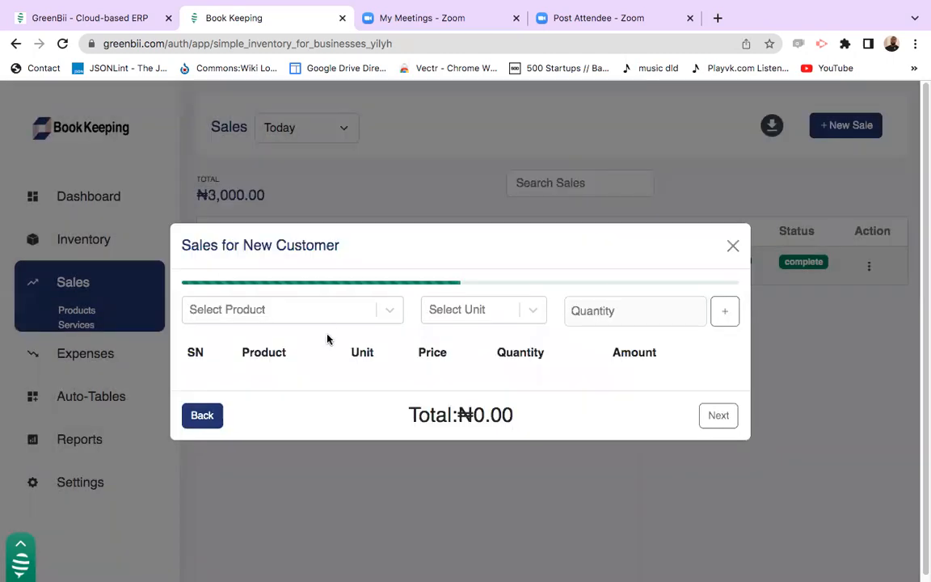
{"action": "left_click", "coordinate": [327, 320]}
{"action": "left_click", "coordinate": [328, 349]}
{"action": "left_click", "coordinate": [451, 297]}
{"action": "left_click", "coordinate": [459, 336]}
{"action": "left_click", "coordinate": [623, 294]}
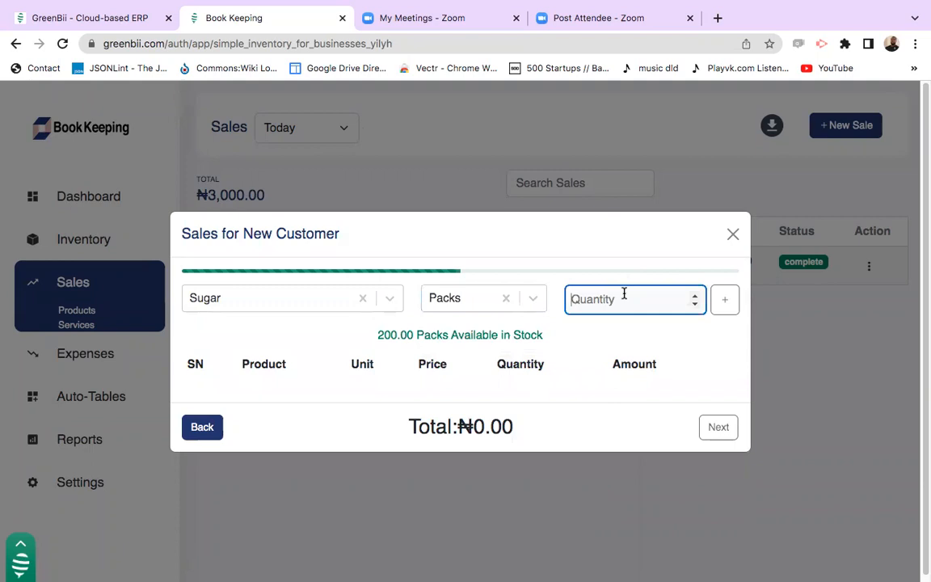
{"action": "type", "text": "3"}
{"action": "left_click", "coordinate": [719, 303]}
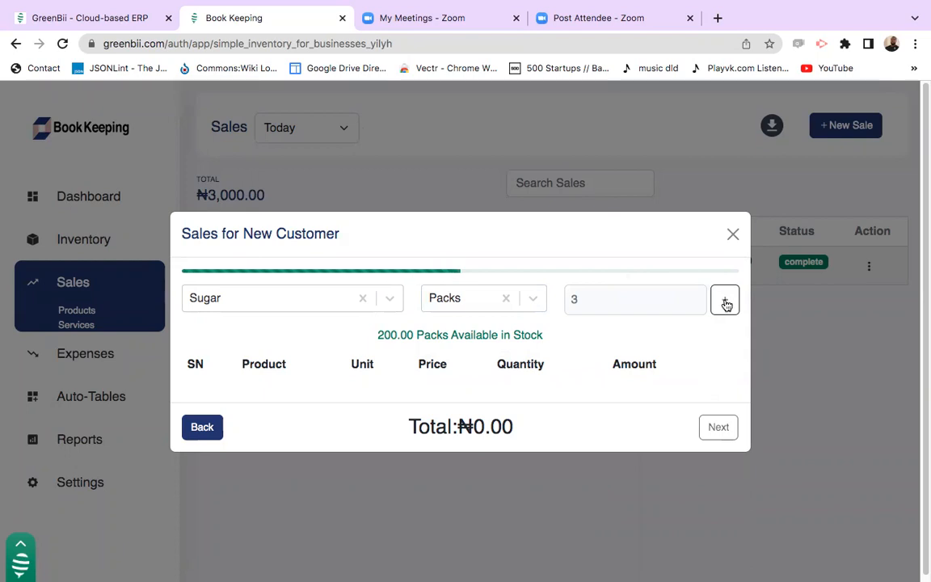
{"action": "left_click", "coordinate": [716, 441]}
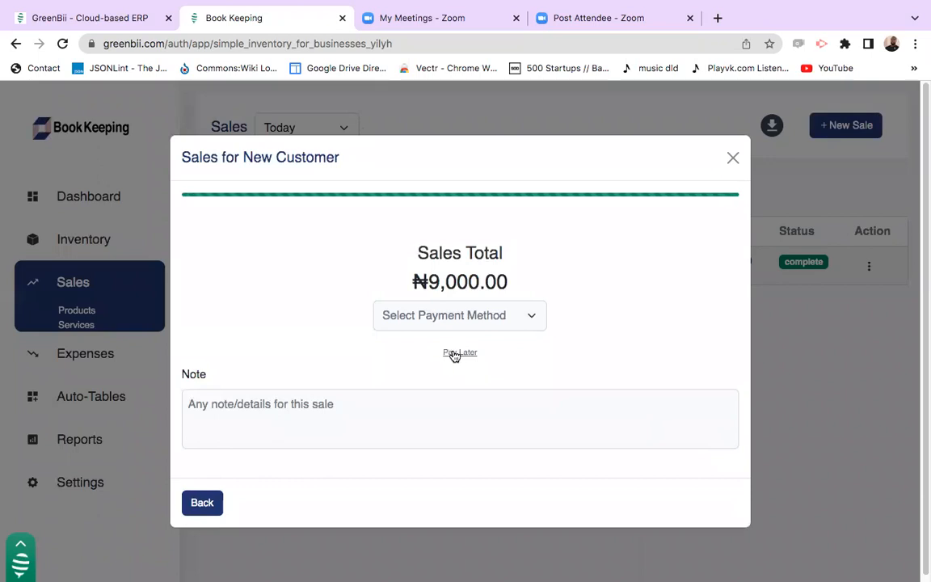
{"action": "left_click", "coordinate": [457, 352]}
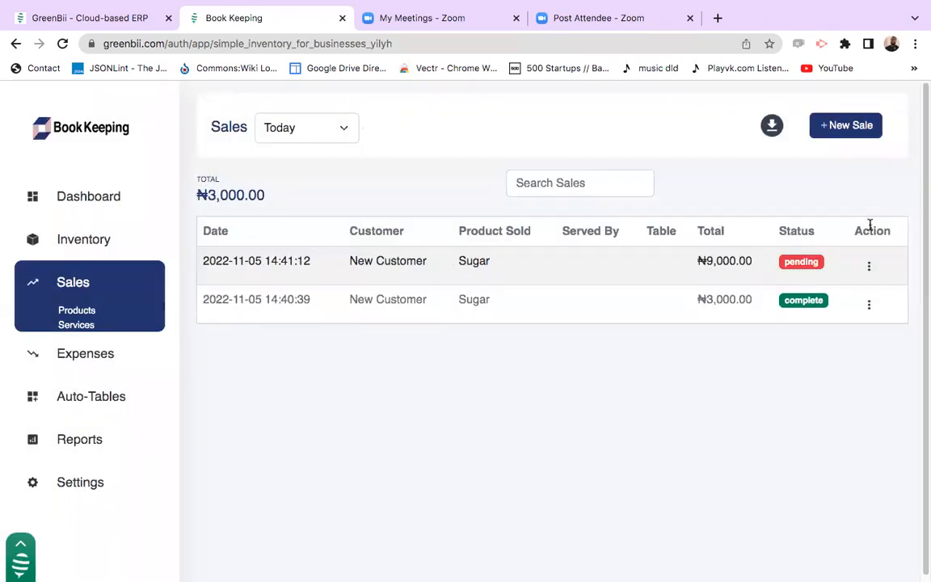
Confirm the pending Sugar sale's payment with Cash as the method and complete it without getting a receipt
{"action": "left_click", "coordinate": [869, 265]}
{"action": "left_click", "coordinate": [810, 297]}
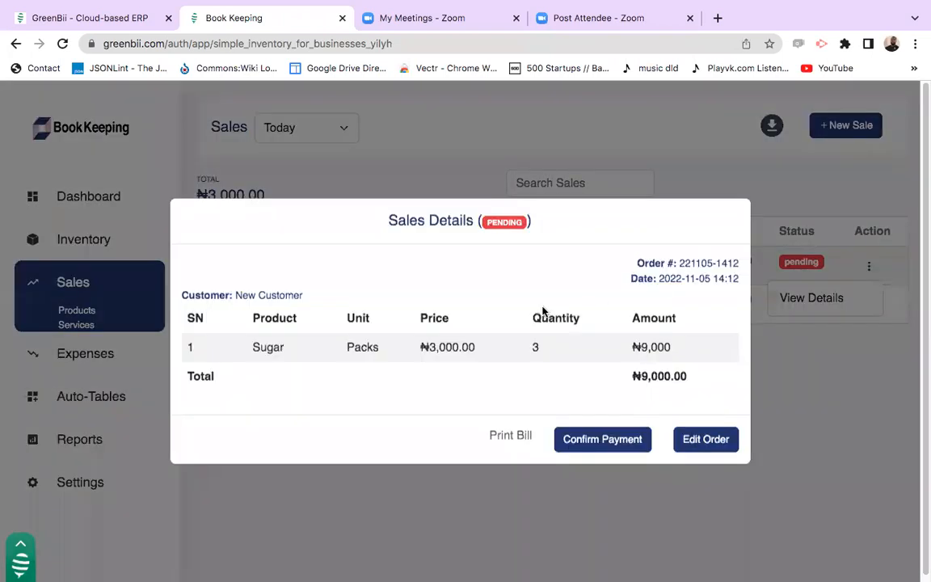
{"action": "left_click", "coordinate": [619, 447]}
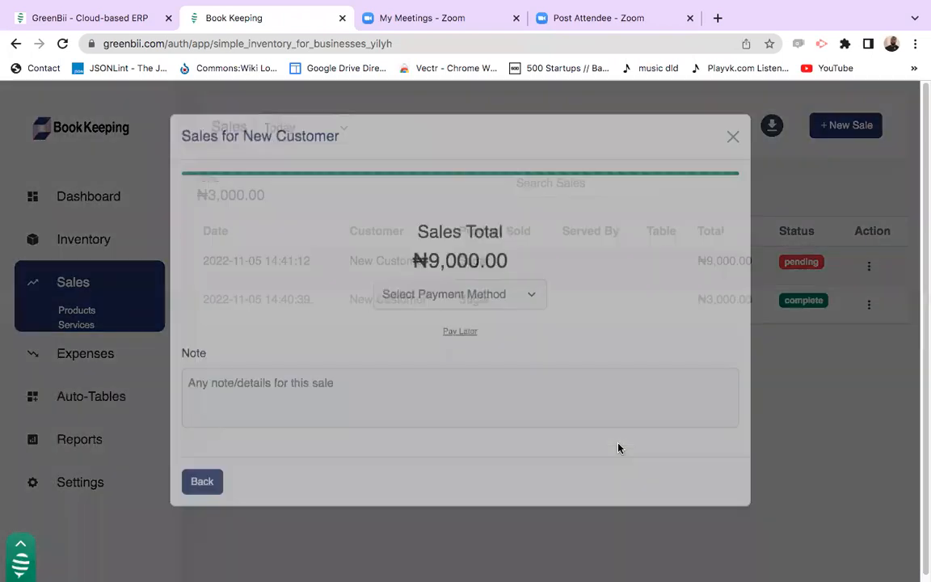
{"action": "left_click", "coordinate": [481, 316]}
{"action": "left_click", "coordinate": [473, 331]}
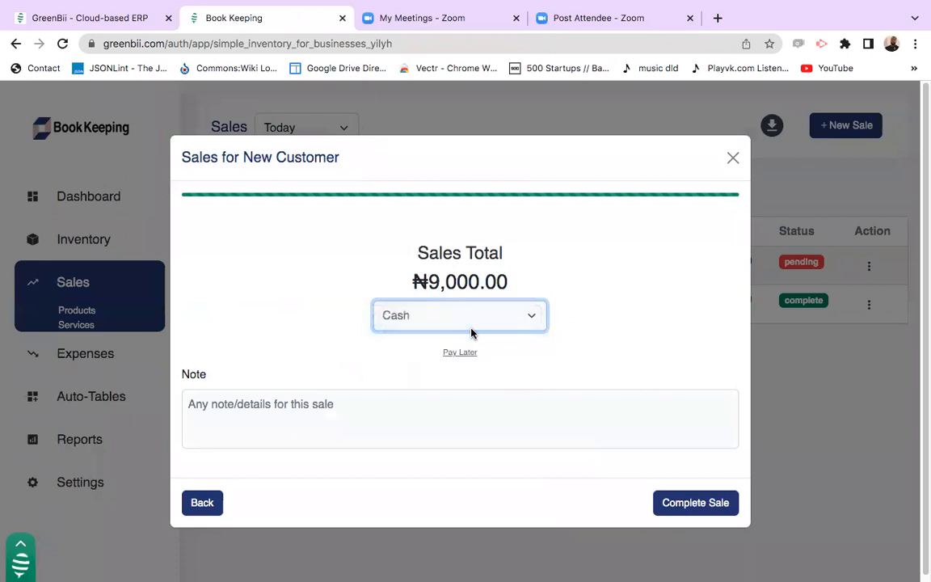
{"action": "left_click", "coordinate": [693, 502]}
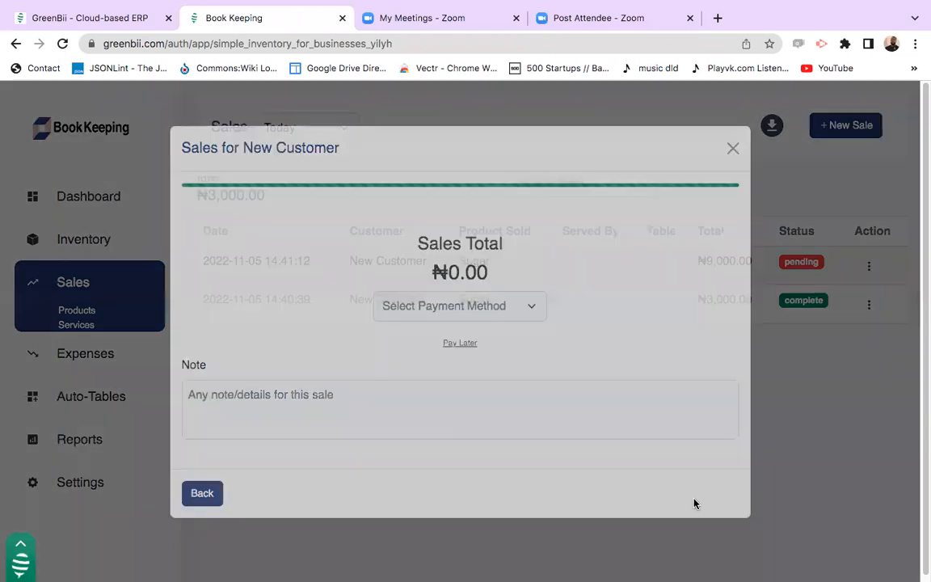
{"action": "left_click", "coordinate": [312, 402]}
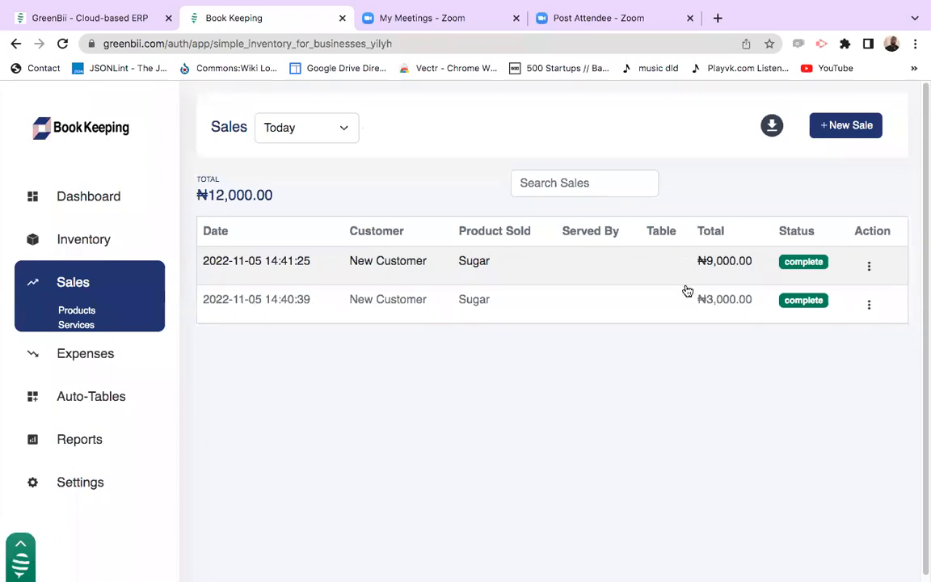
Start a new services sale for a newly created customer, entering only the customer's name and leaving phone number and email empty
{"action": "left_click", "coordinate": [85, 327]}
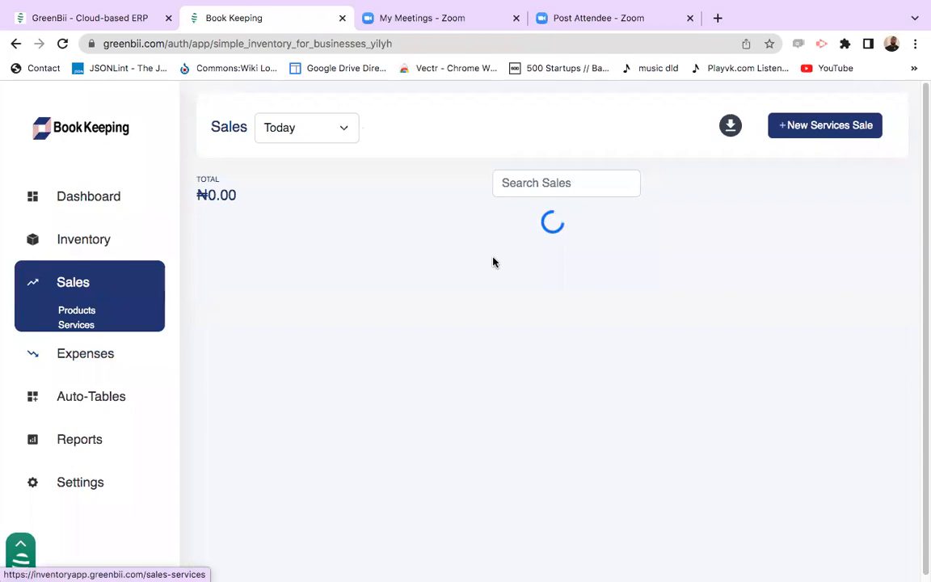
{"action": "left_click", "coordinate": [809, 127]}
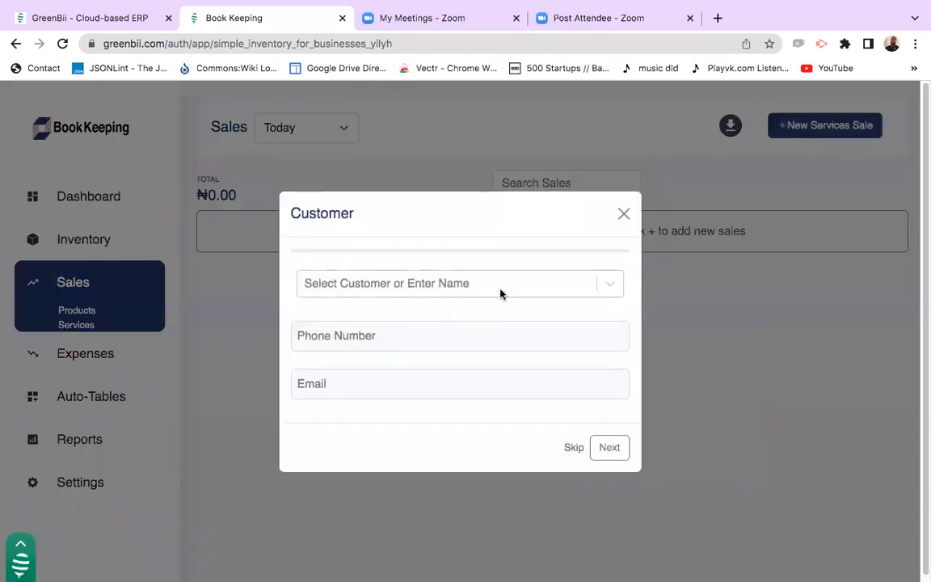
{"action": "left_click", "coordinate": [500, 293]}
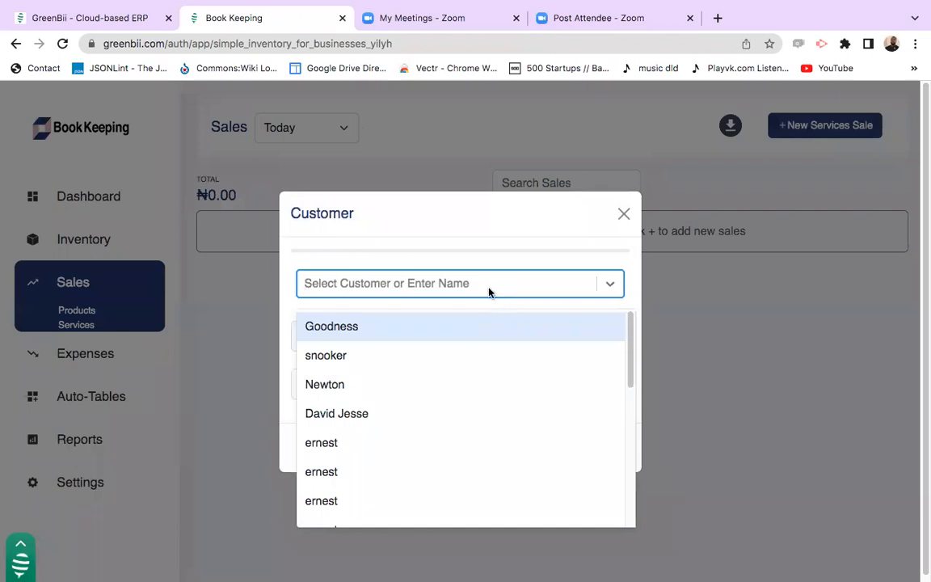
{"action": "type", "text": "kguhdijhipd"}
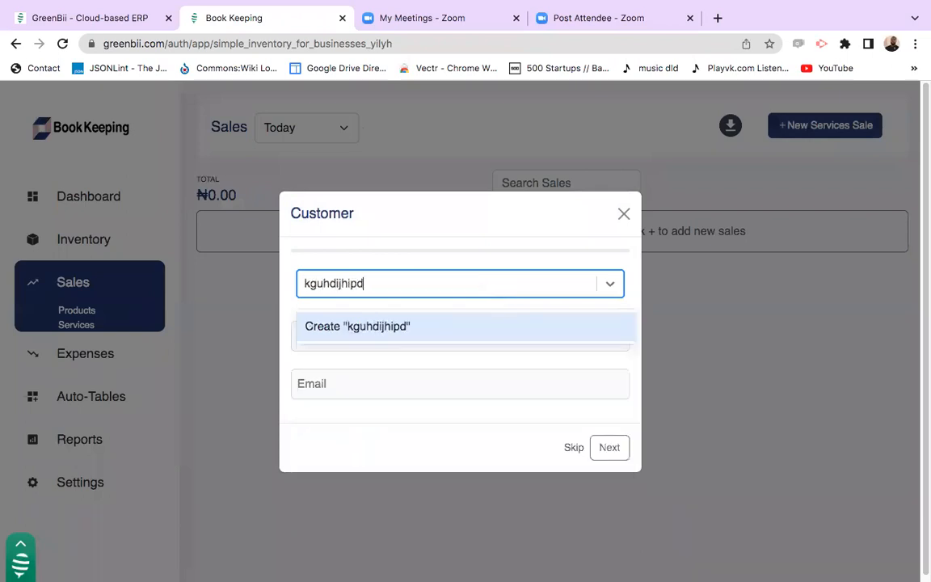
{"action": "left_click", "coordinate": [494, 325]}
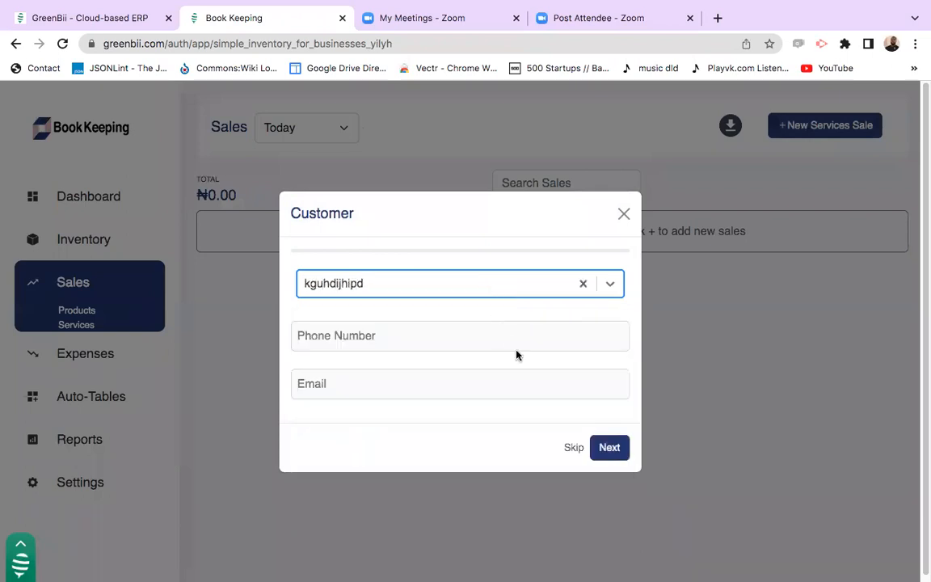
{"action": "left_click", "coordinate": [602, 450]}
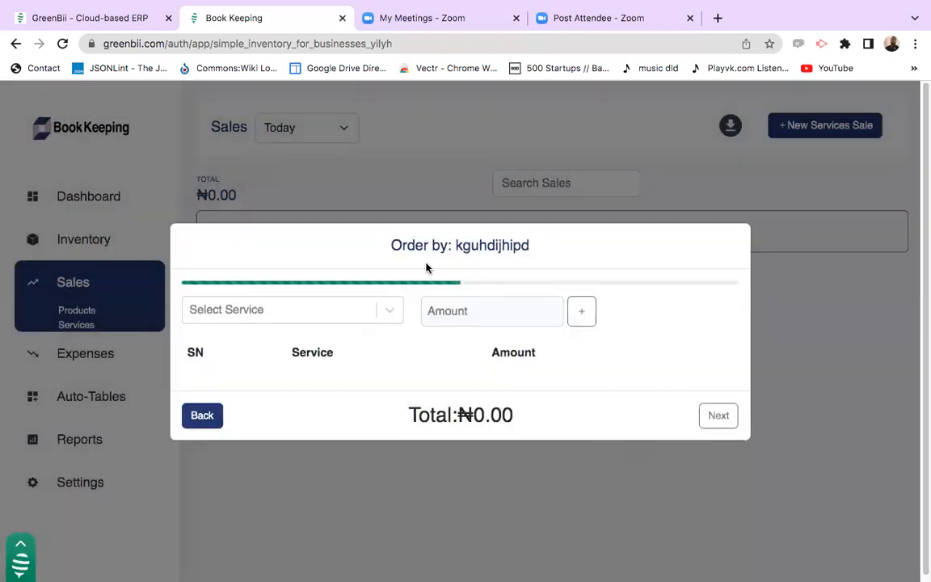
Add Home Service to the services sale with an amount of 6000
{"action": "left_click", "coordinate": [349, 313]}
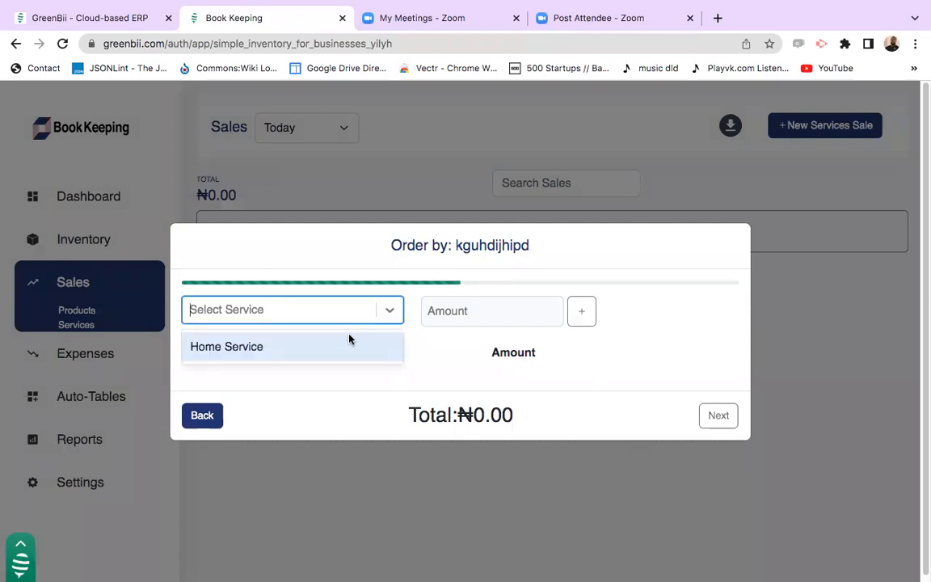
{"action": "left_click", "coordinate": [353, 350]}
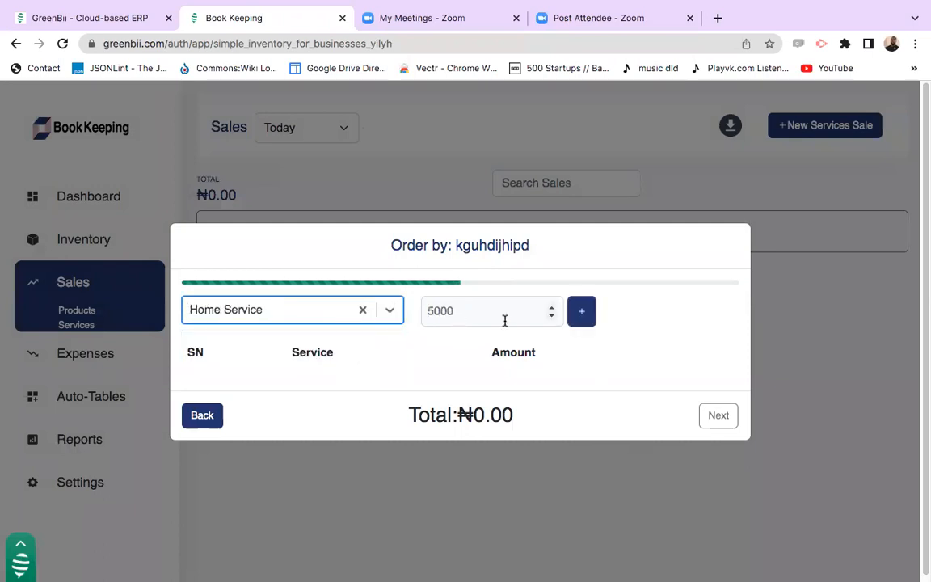
{"action": "left_click", "coordinate": [490, 312]}
{"action": "double_click", "coordinate": [489, 312]}
{"action": "type", "text": "6"}
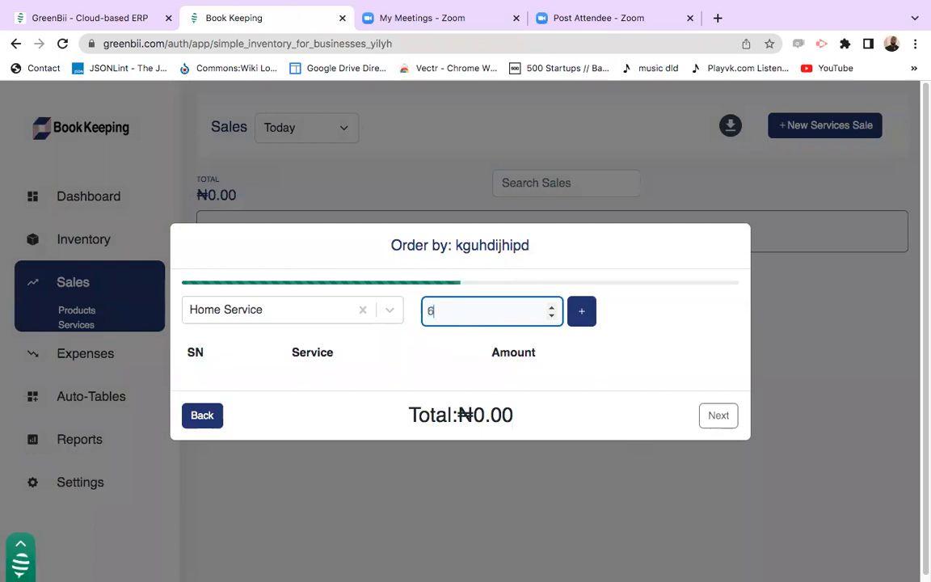
{"action": "type", "text": "000"}
{"action": "left_click", "coordinate": [583, 317]}
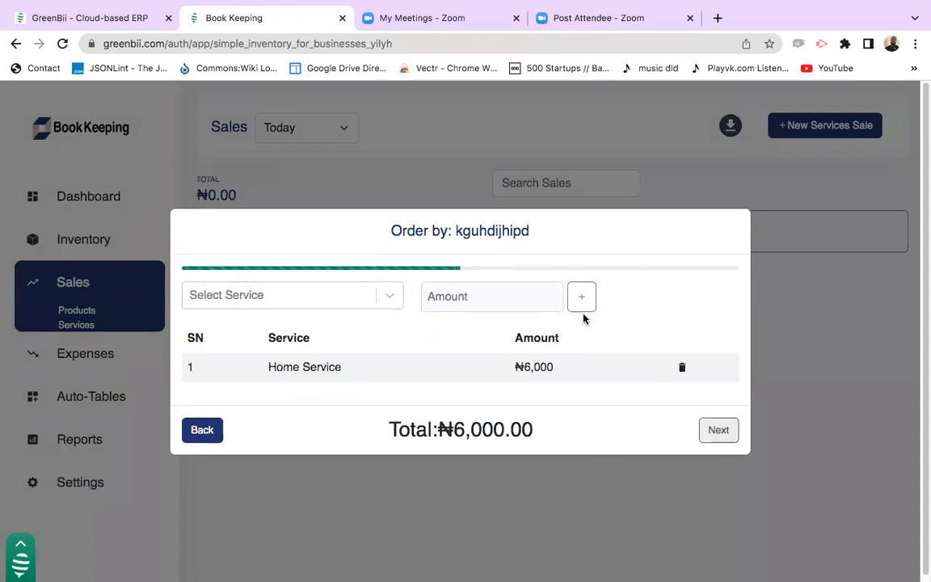
Complete the Home Service sale with POS as the payment method and finish without getting a receipt
{"action": "left_click", "coordinate": [709, 434]}
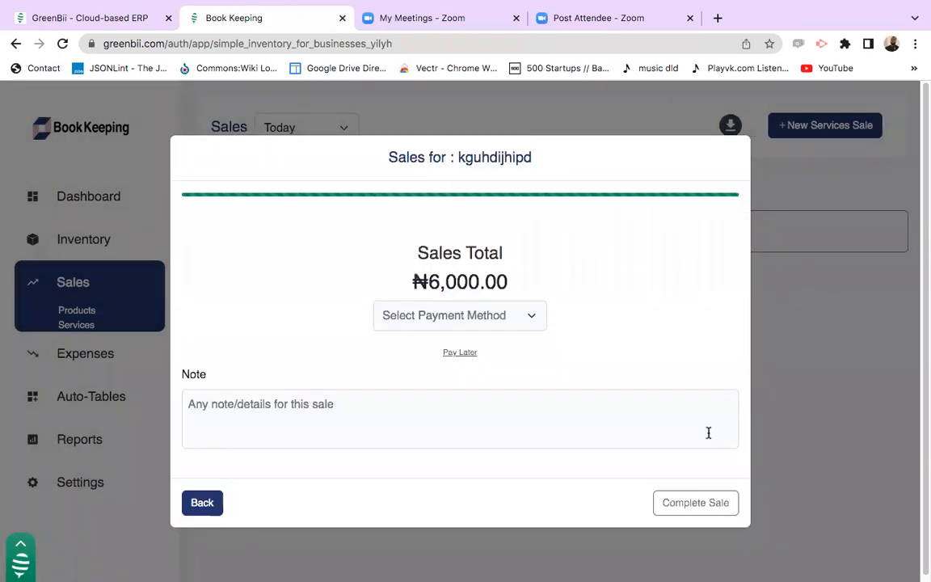
{"action": "left_click", "coordinate": [488, 323]}
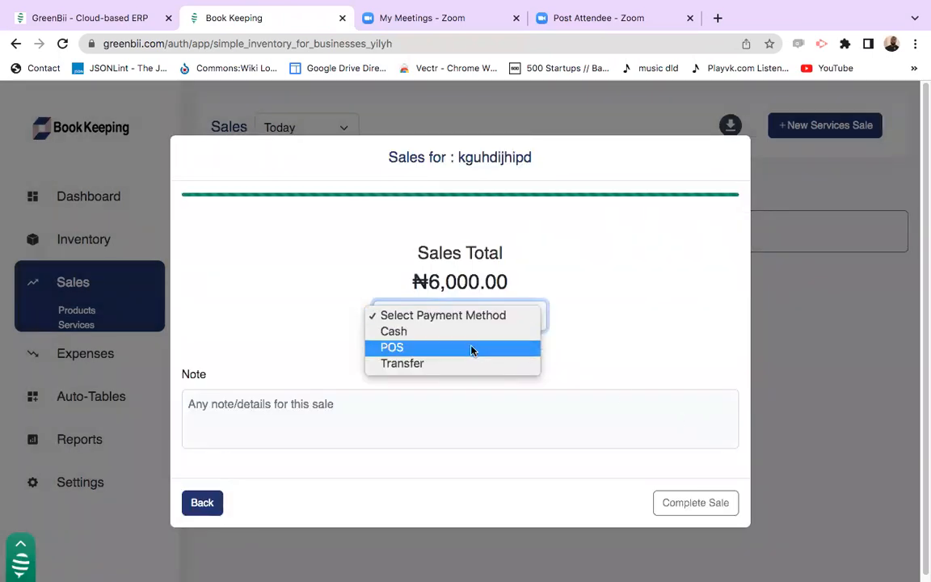
{"action": "left_click", "coordinate": [469, 347]}
{"action": "left_click", "coordinate": [696, 505]}
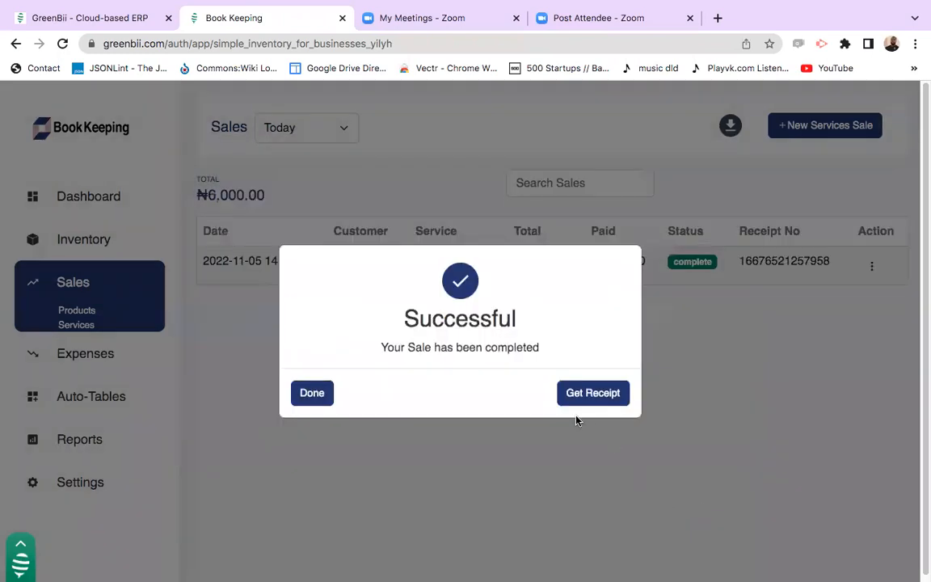
{"action": "left_click", "coordinate": [311, 394]}
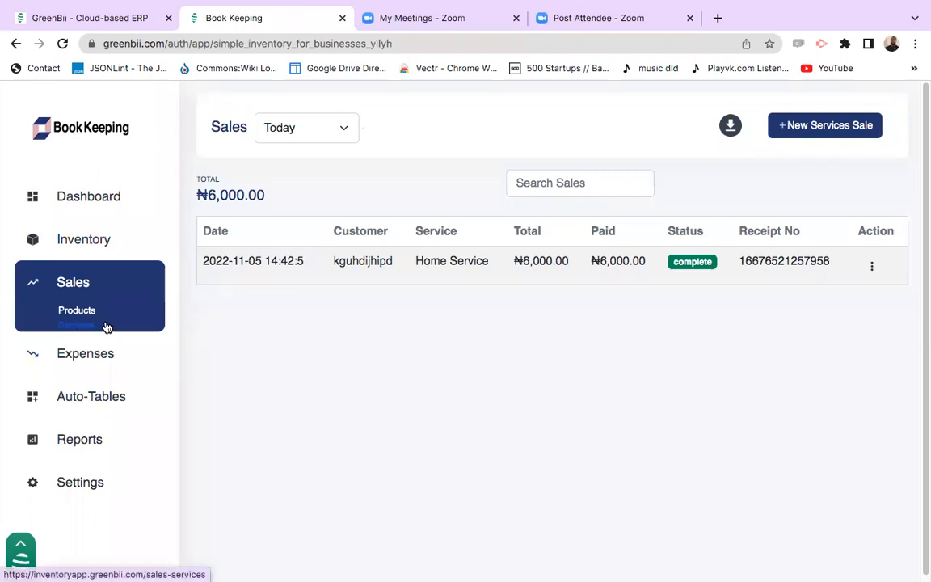
Start a new expense described as Refuse Disposal with an amount of 3000 and the category Waste Management
{"action": "left_click", "coordinate": [78, 357]}
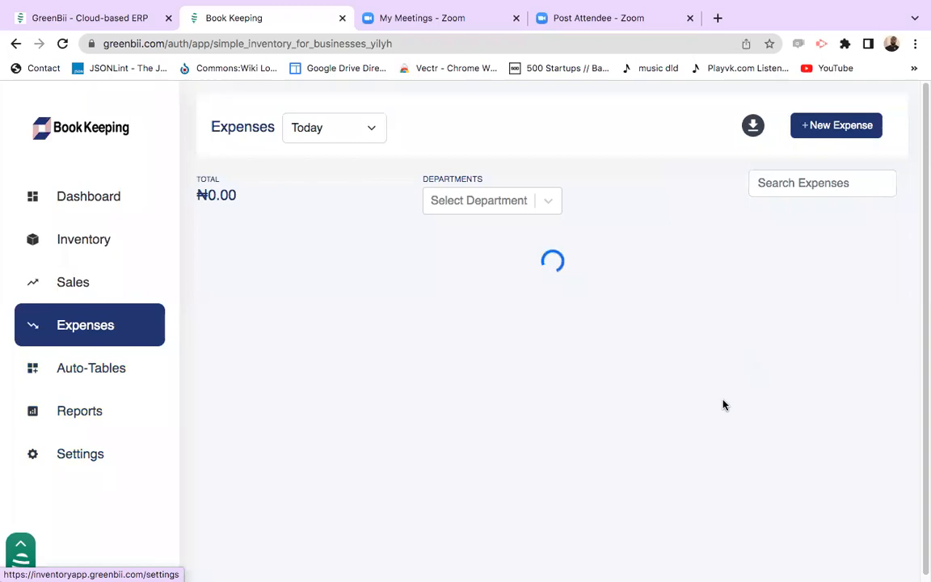
{"action": "left_click", "coordinate": [837, 130]}
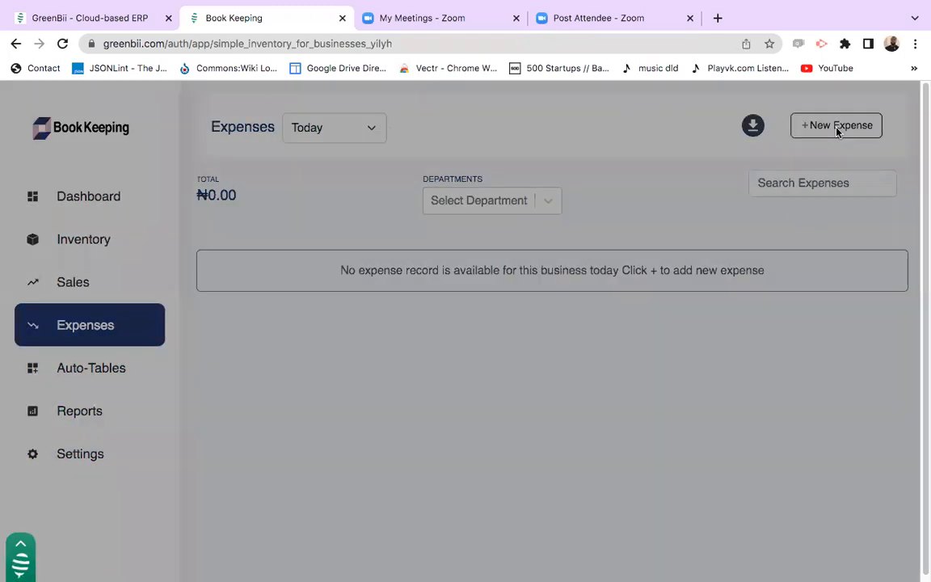
{"action": "left_click", "coordinate": [419, 197]}
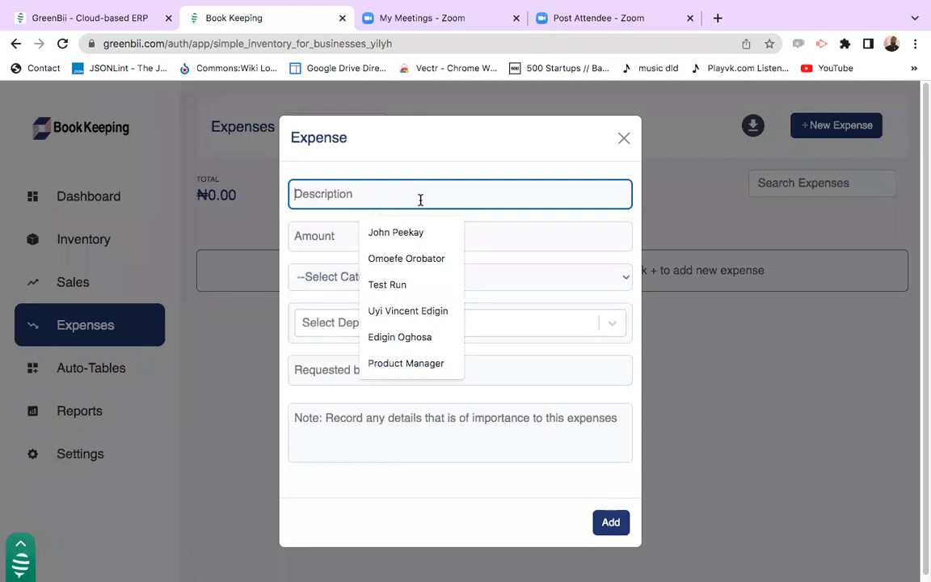
{"action": "type", "text": "Refuse Disposal"}
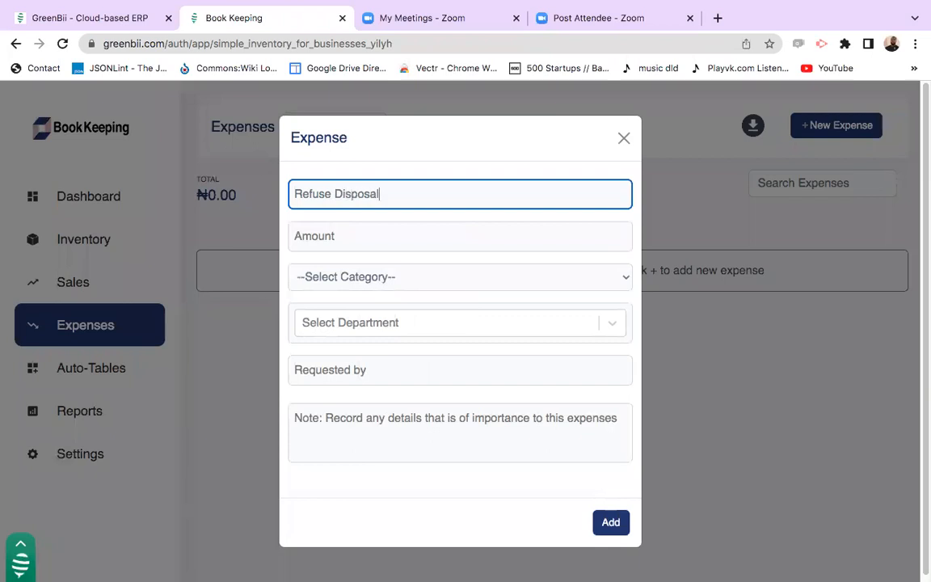
{"action": "left_click", "coordinate": [420, 233]}
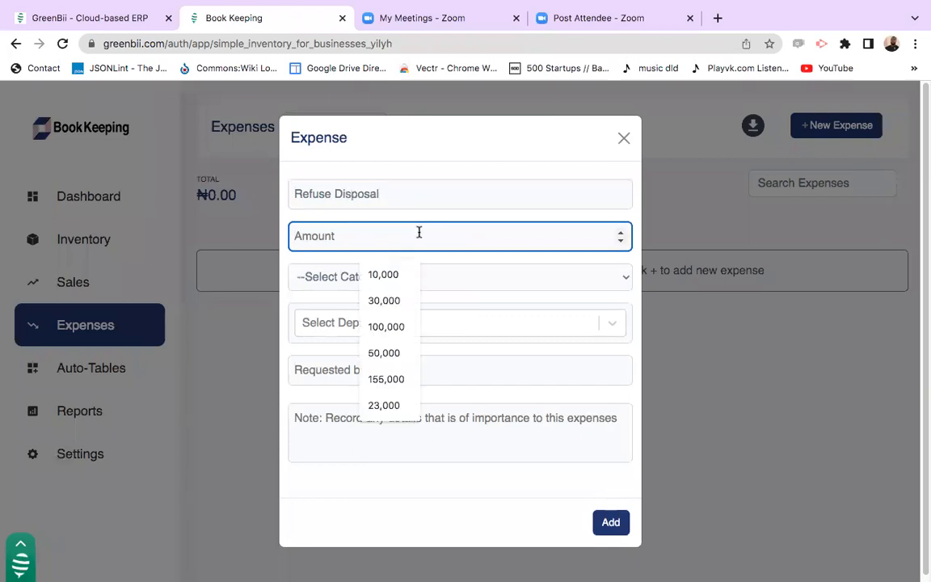
{"action": "type", "text": "3000"}
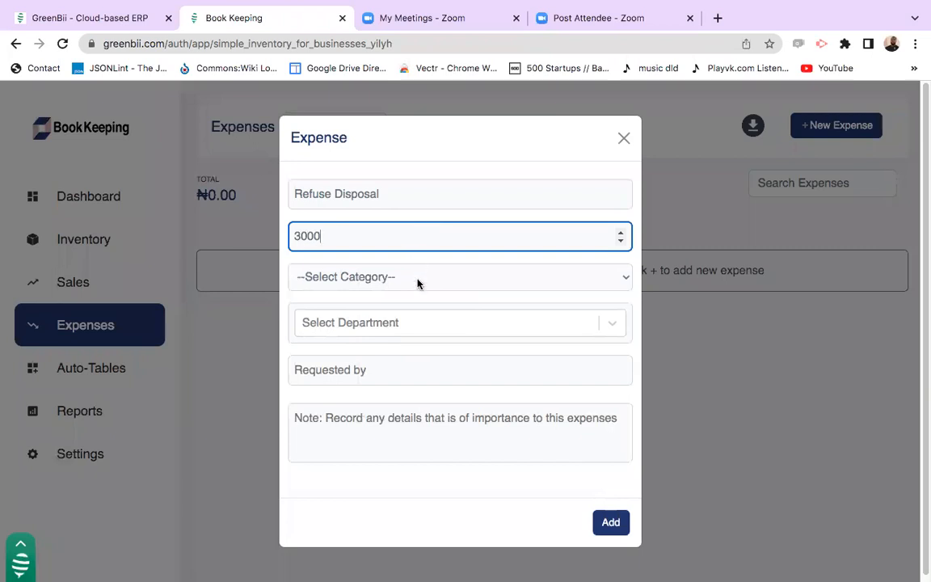
{"action": "left_click", "coordinate": [418, 280]}
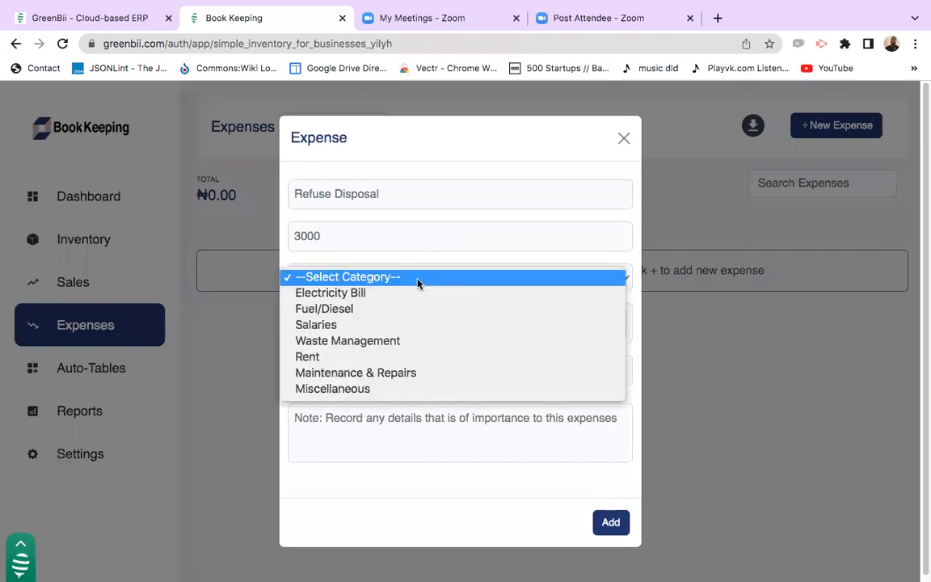
{"action": "left_click", "coordinate": [427, 340]}
Enter LAWMA as the requester of the Refuse Disposal expense, leaving the department unselected
{"action": "left_click", "coordinate": [415, 329]}
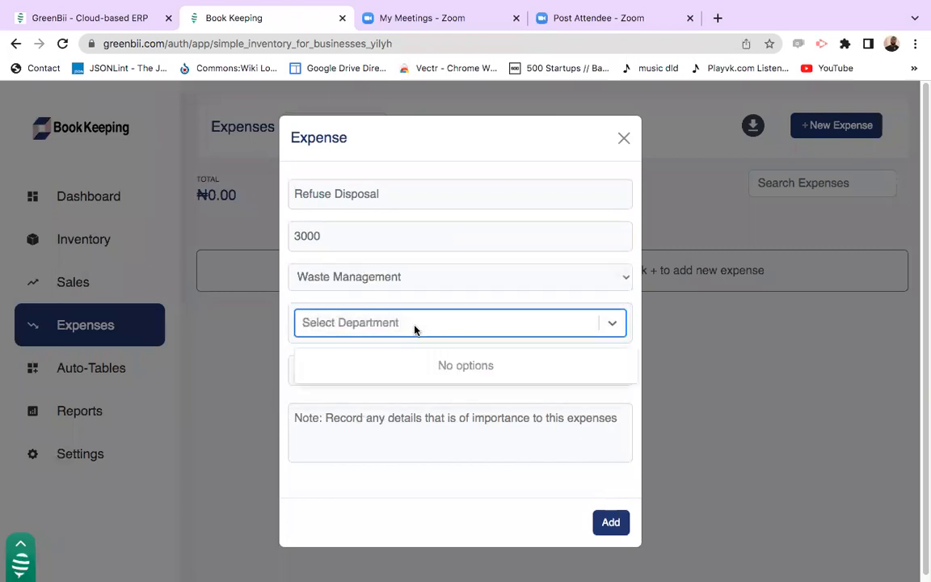
{"action": "left_click", "coordinate": [409, 369]}
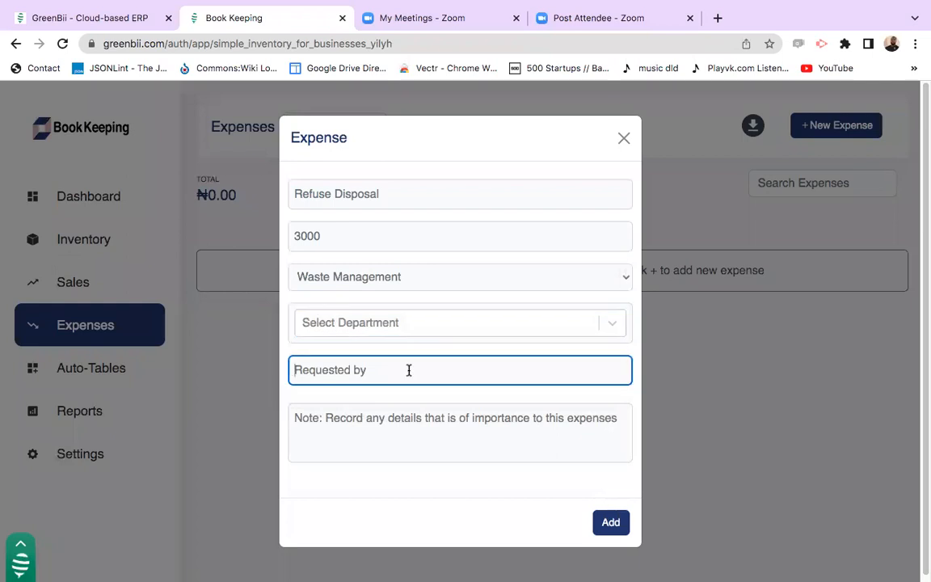
{"action": "type", "text": "Gov"}
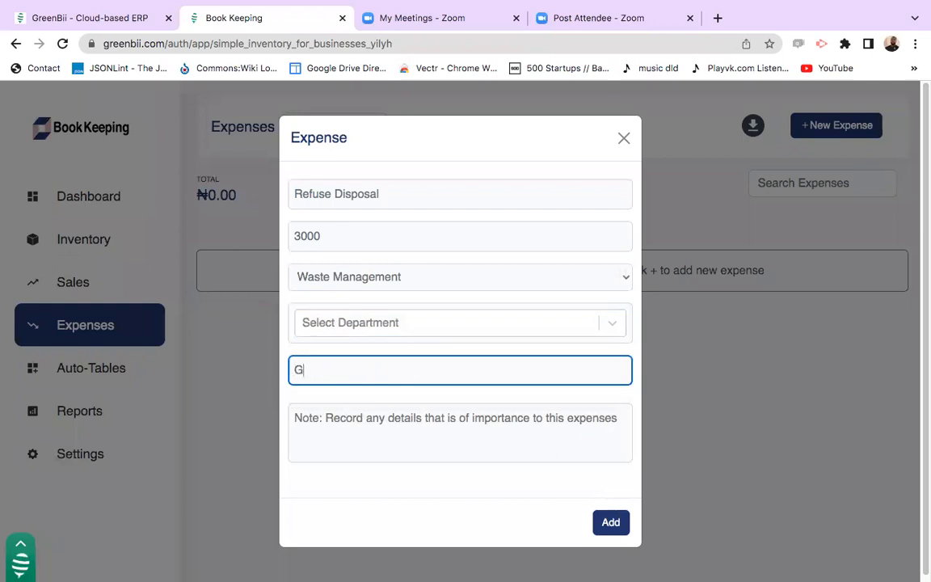
{"action": "key", "text": "BackSpace"}
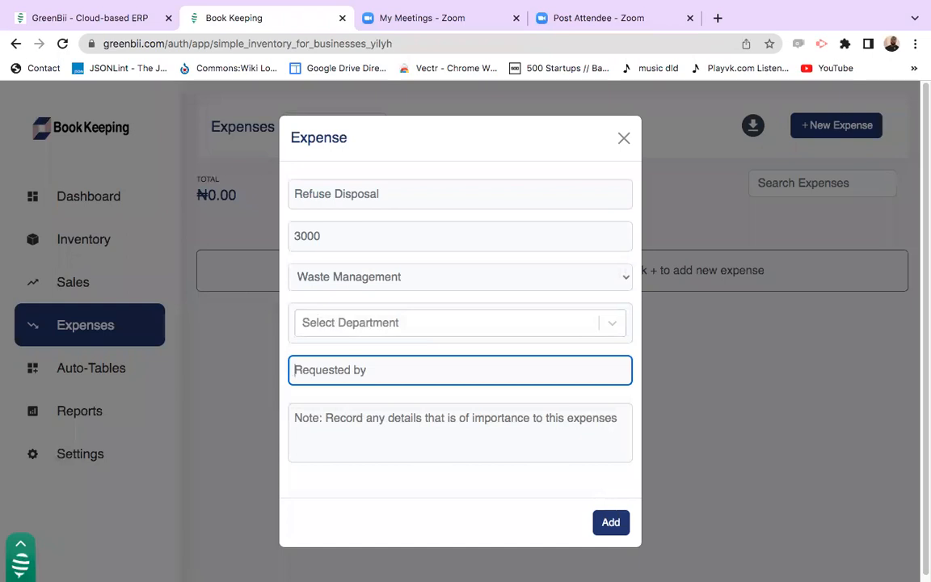
{"action": "type", "text": "LAWMA"}
{"action": "left_click", "coordinate": [452, 353]}
Add the note "I paid 500 naira more than last month" to the expense, save it and dismiss the confirmation
{"action": "left_click", "coordinate": [545, 426]}
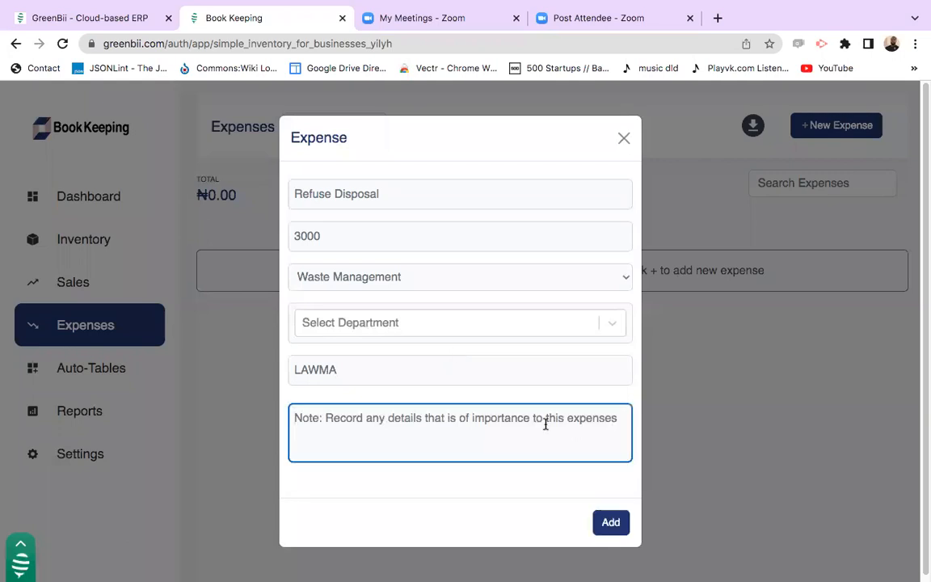
{"action": "type", "text": "I"}
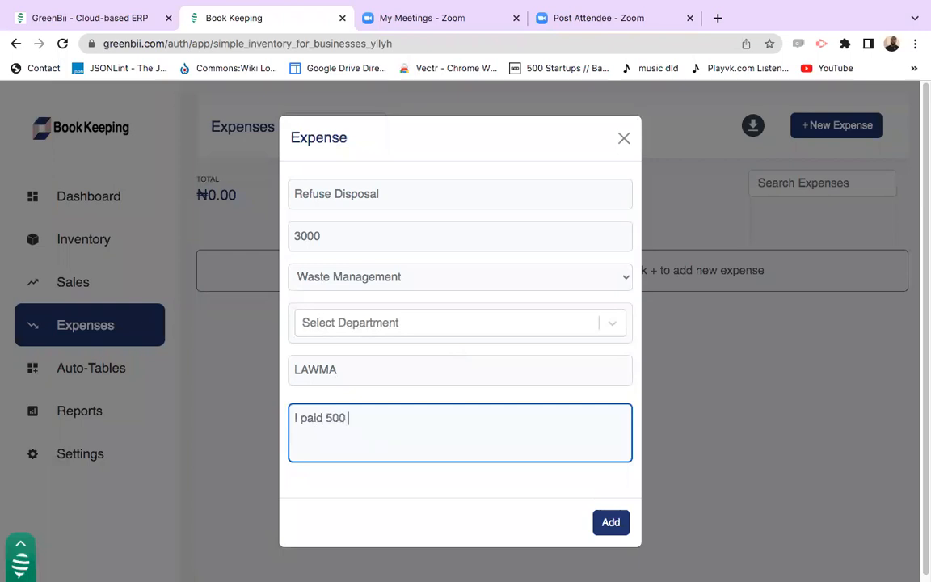
{"action": "type", "text": "paid 500 naira"}
{"action": "type", "text": "e than last month"}
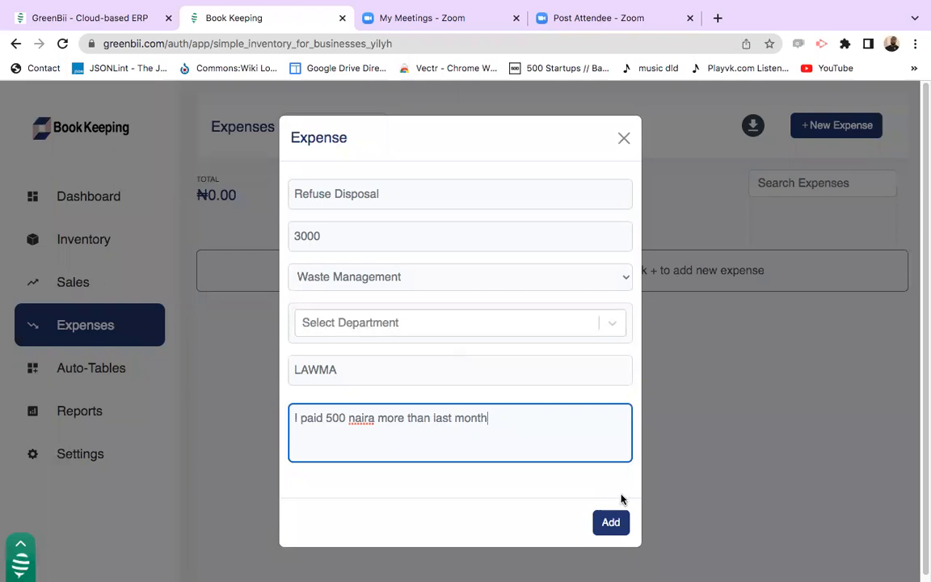
{"action": "left_click", "coordinate": [617, 523]}
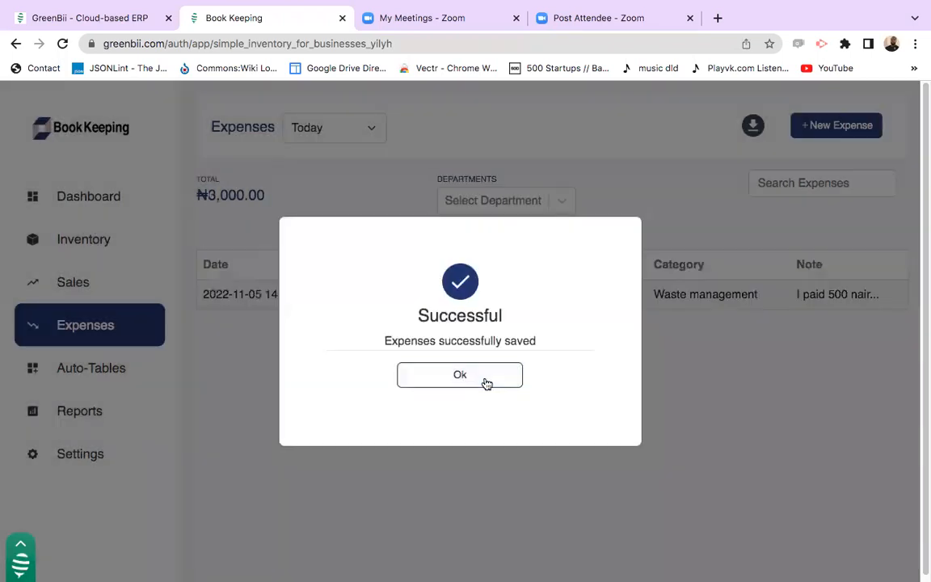
{"action": "left_click", "coordinate": [485, 381]}
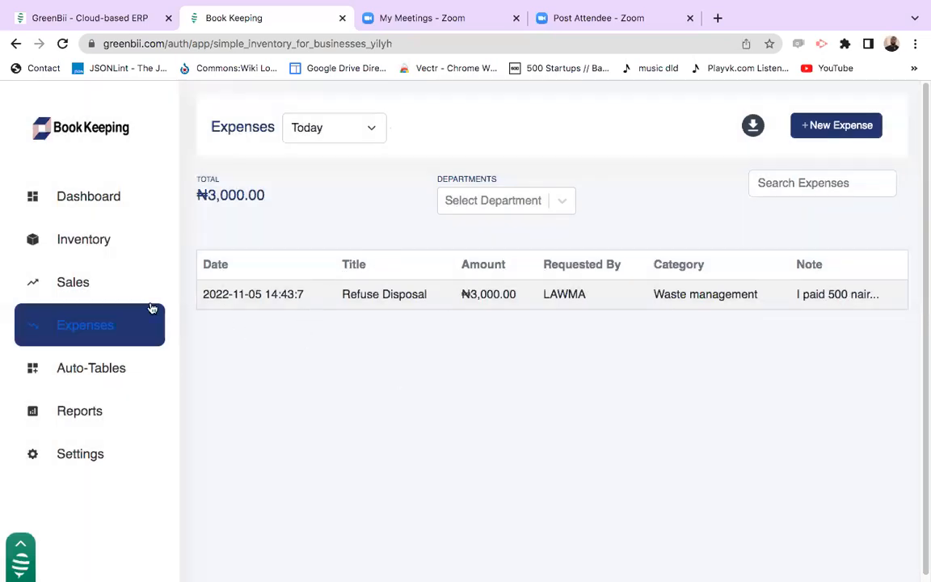
Open the business report to review this month's income, cost of goods sold, expenses and net income
{"action": "left_click", "coordinate": [90, 418]}
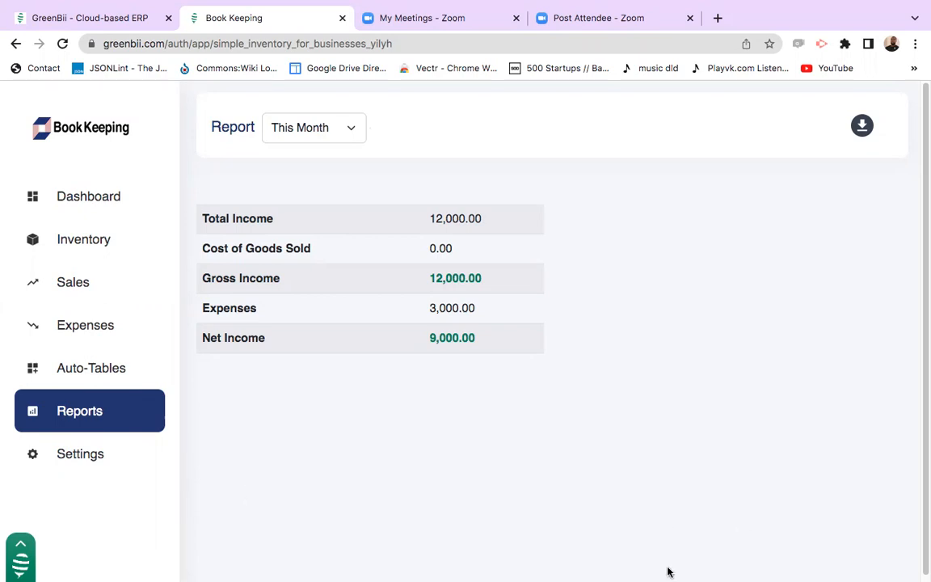
{"action": "mouse_move", "coordinate": [566, 562]}
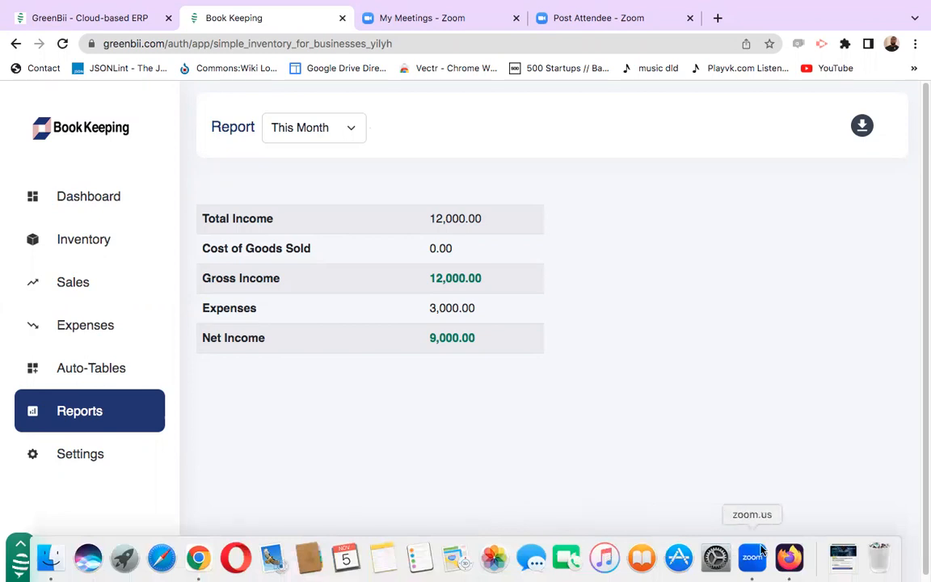